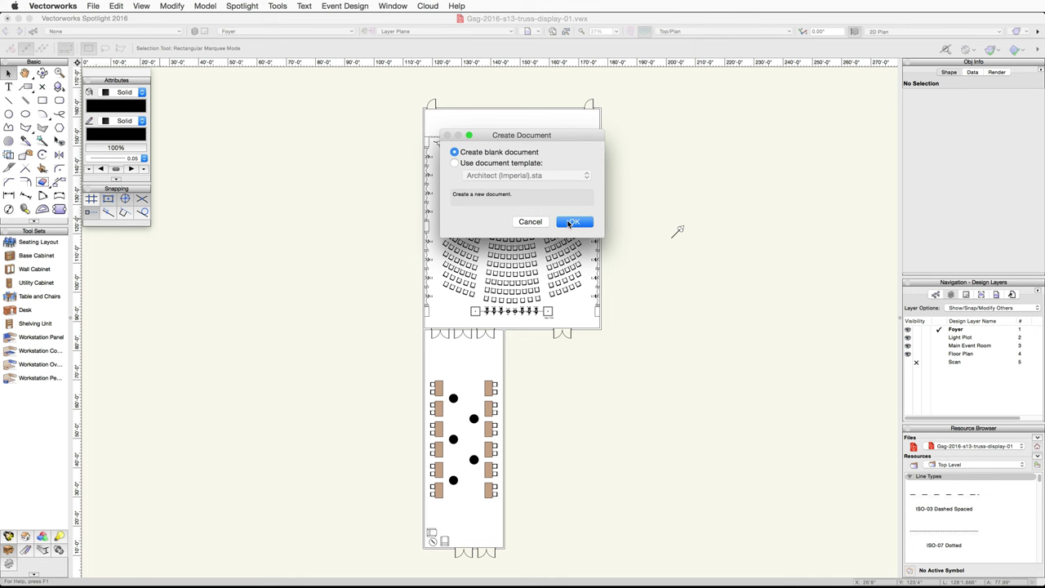
# Create a blank document and set the active layer's scale to 1/4".
pyautogui.click(569, 223)
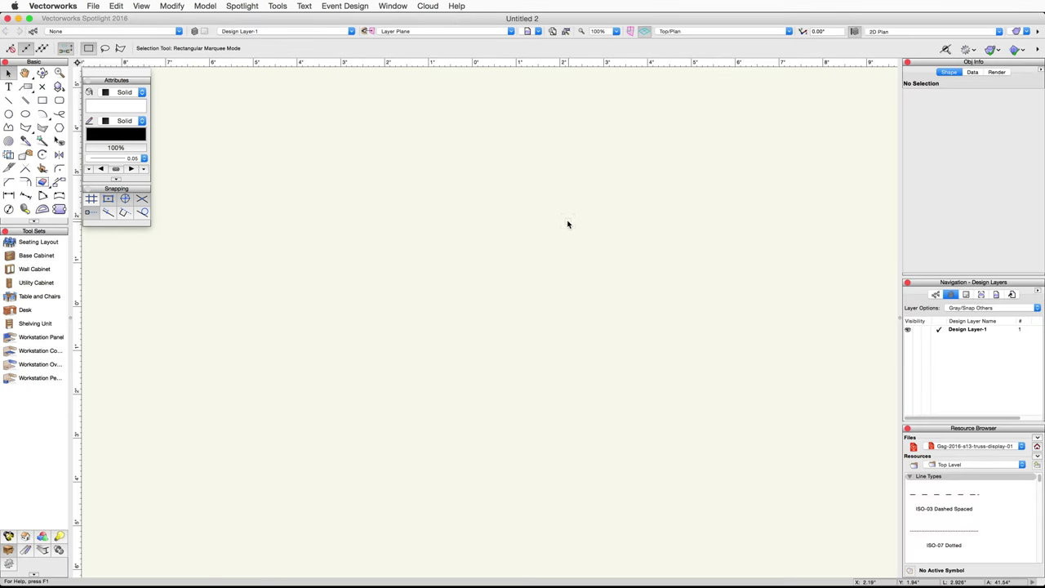
pyautogui.rightClick(519, 226)
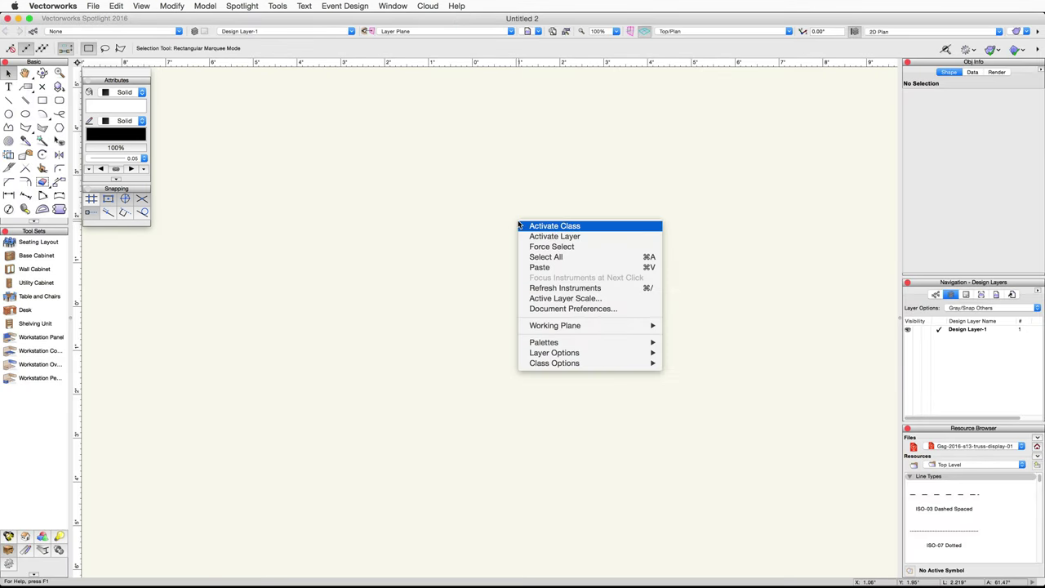
pyautogui.click(569, 298)
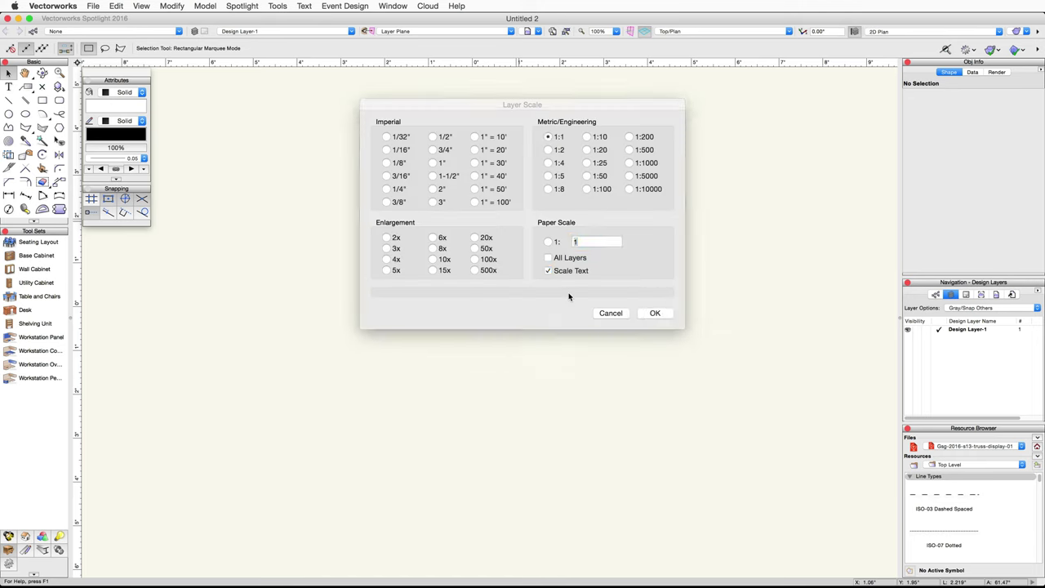
pyautogui.click(386, 188)
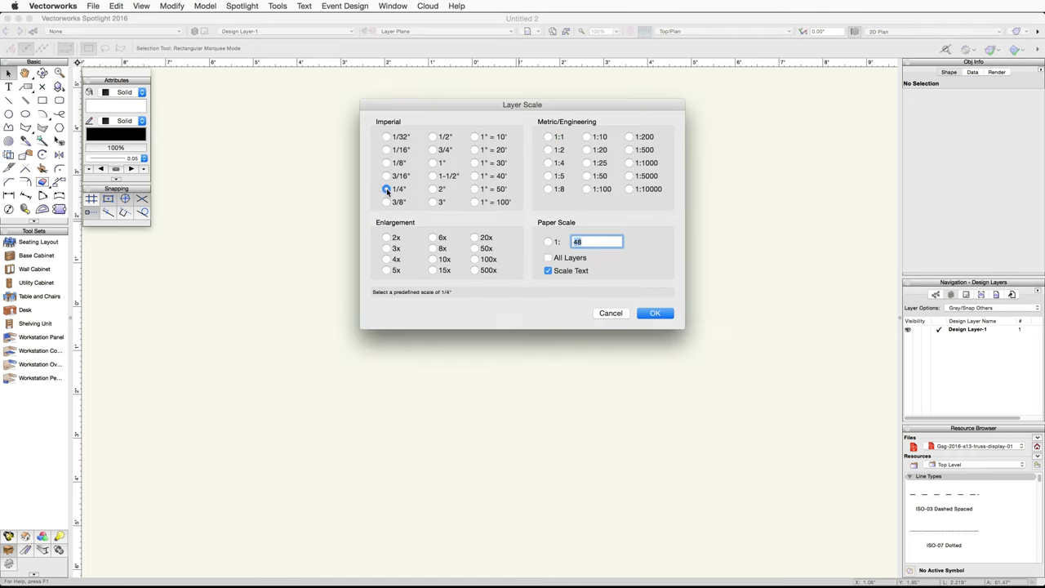
pyautogui.click(651, 314)
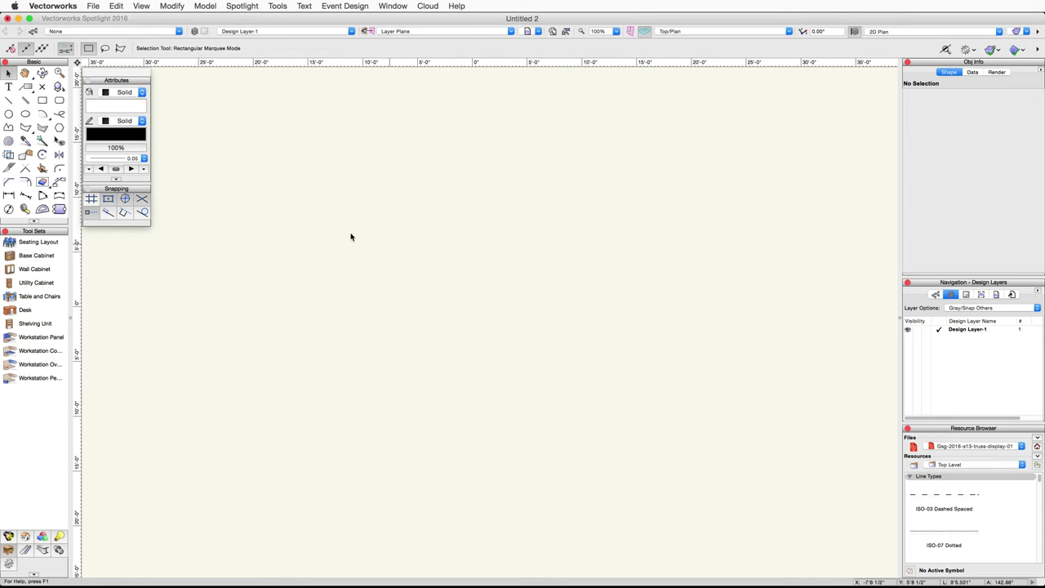
# Define a new rectangle by dimensions with a width of 10' and a height of 10'.
pyautogui.click(45, 101)
pyautogui.doubleClick(44, 101)
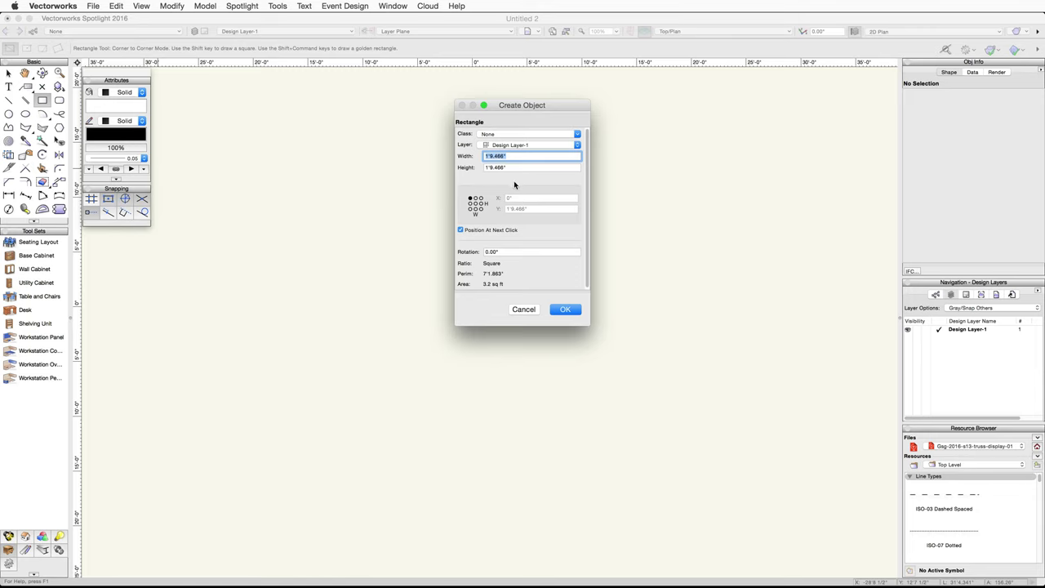
pyautogui.write('10')
pyautogui.press('Tab')
pyautogui.write('10')
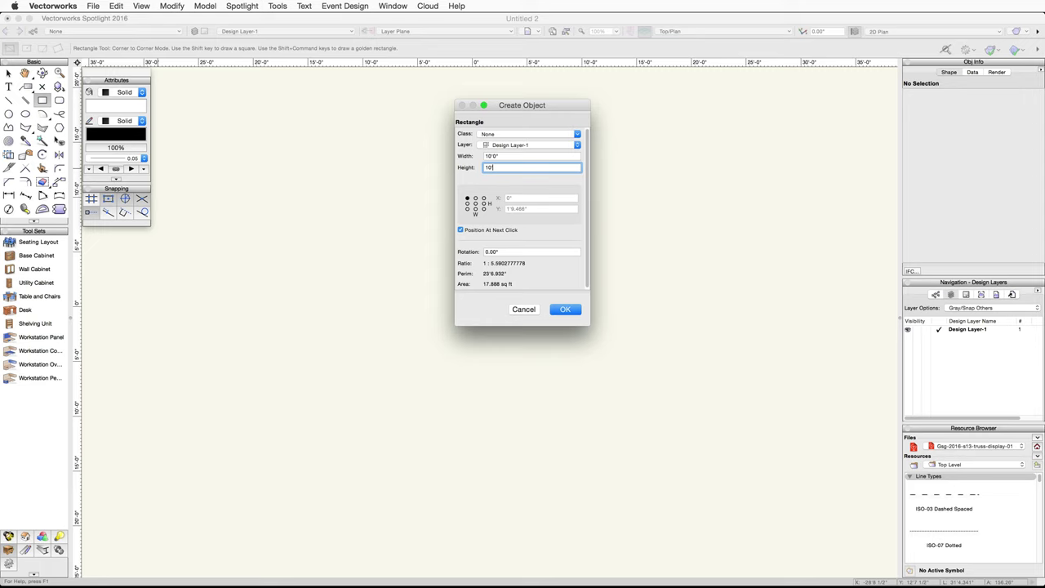
# Position the rectangle by its center point at X 0, Y 0 instead of at the next click, and create it.
pyautogui.click(476, 207)
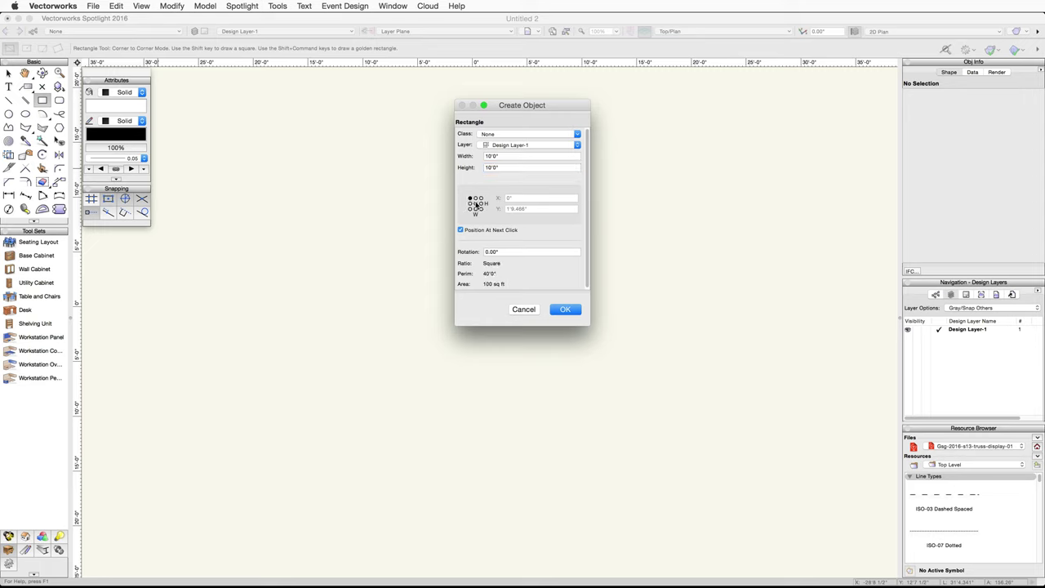
pyautogui.click(476, 203)
pyautogui.click(460, 230)
pyautogui.click(498, 197)
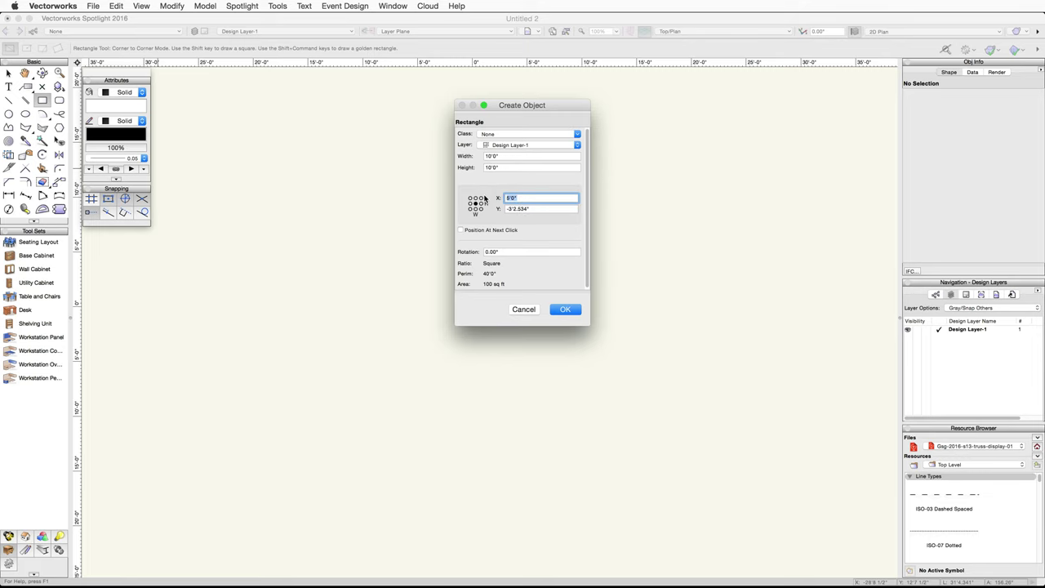
pyautogui.write('0')
pyautogui.press('Tab')
pyautogui.write('0')
pyautogui.press('Tab')
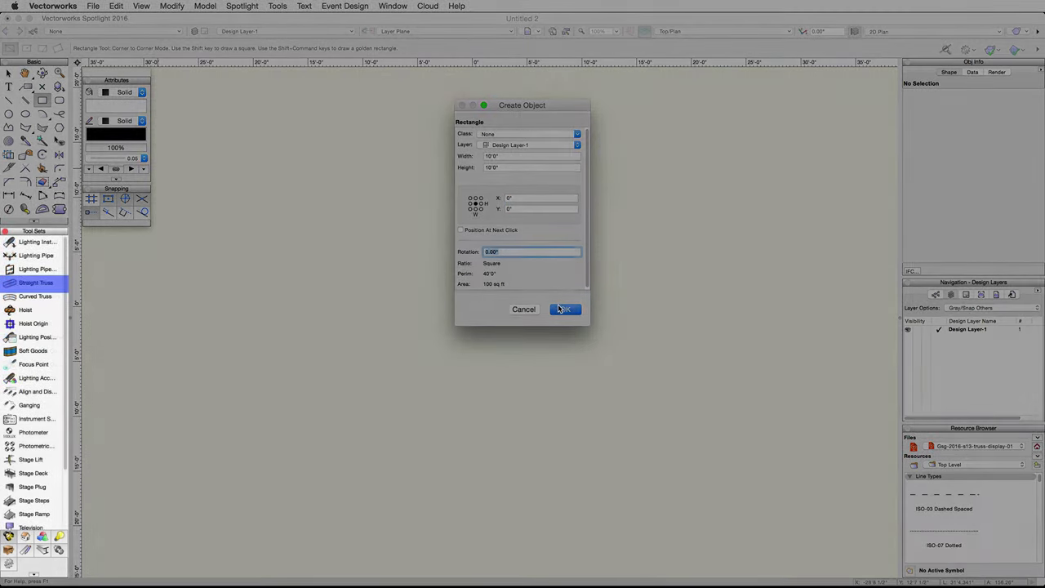
pyautogui.click(558, 309)
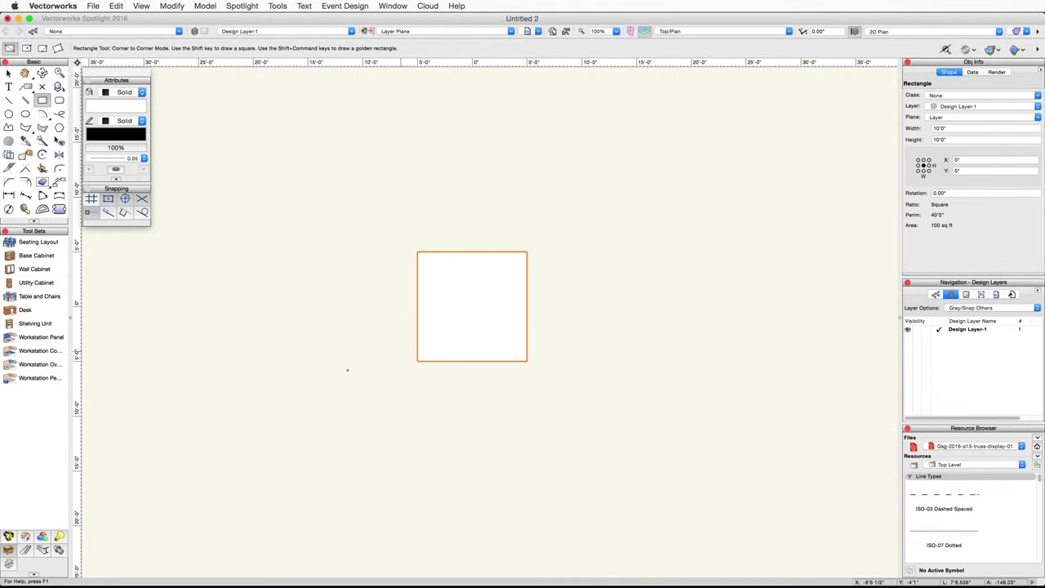
# Insert a horizontal straight truss 5' long near the upper edge of the square, keeping the default truss properties.
pyautogui.click(10, 535)
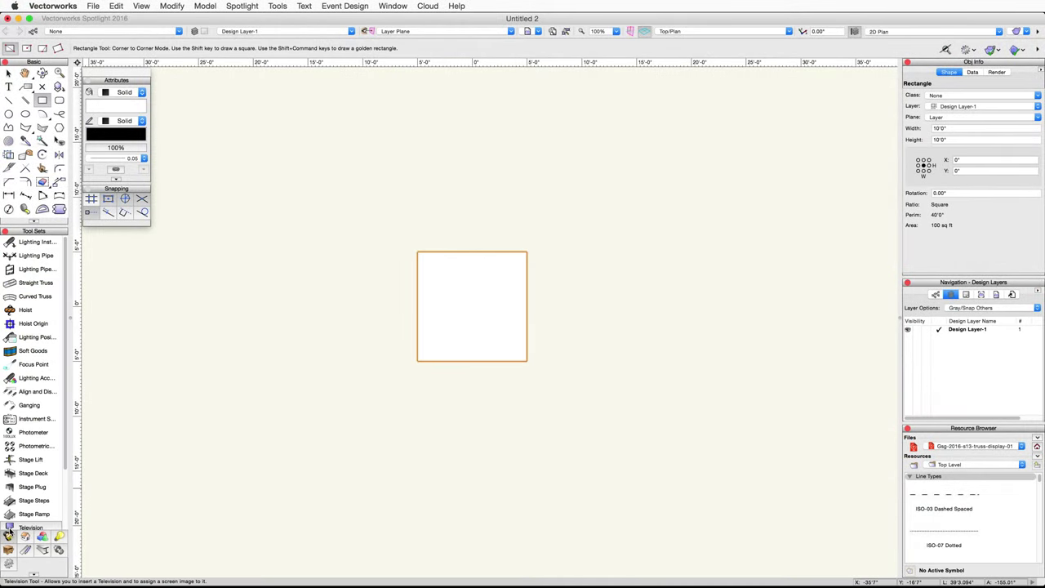
pyautogui.click(26, 283)
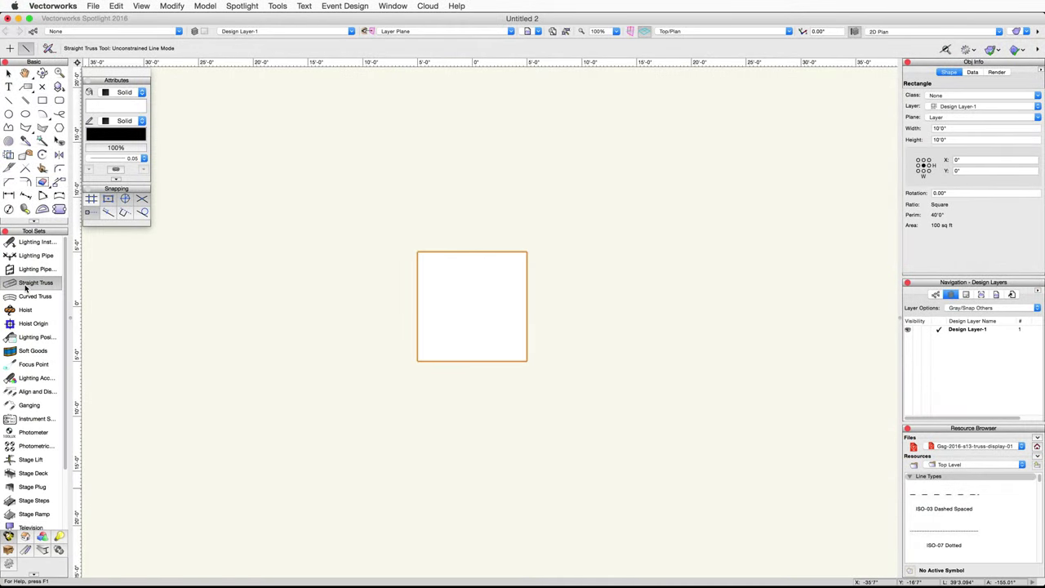
pyautogui.scroll(2, 454, 251)
pyautogui.press('Tab')
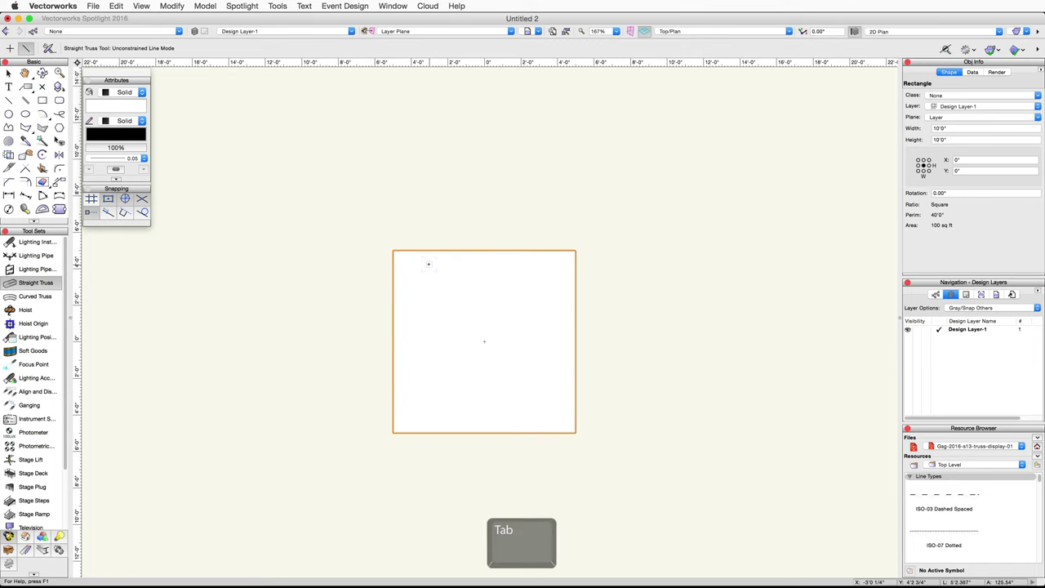
pyautogui.click(429, 263)
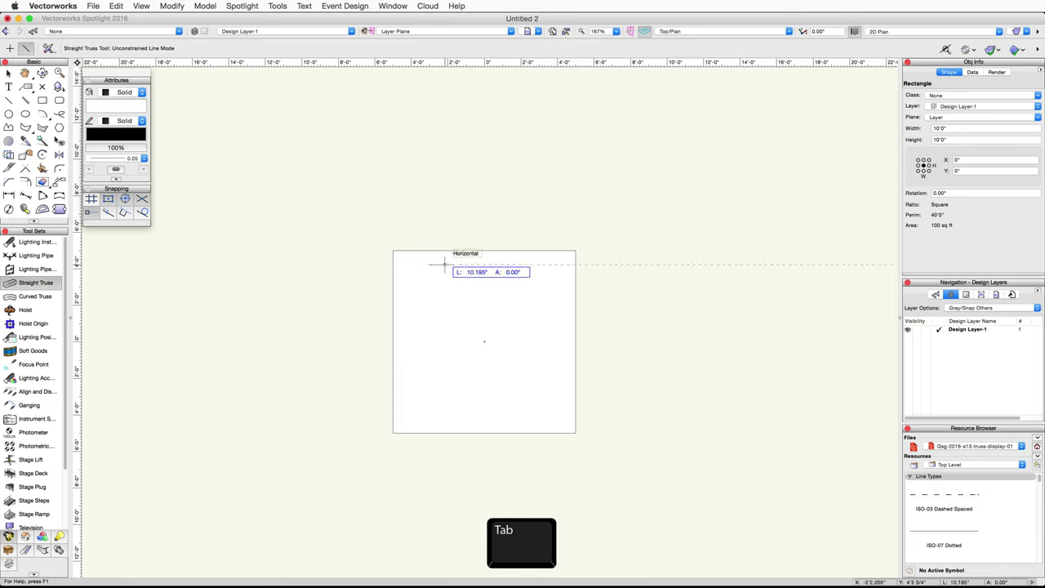
pyautogui.press('Tab')
pyautogui.write('5')
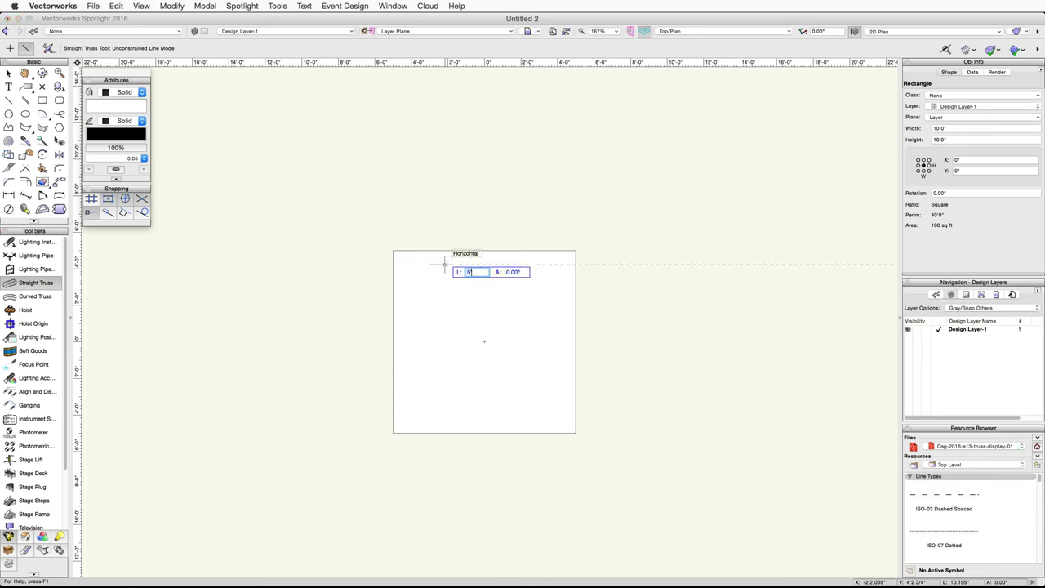
pyautogui.press('Return')
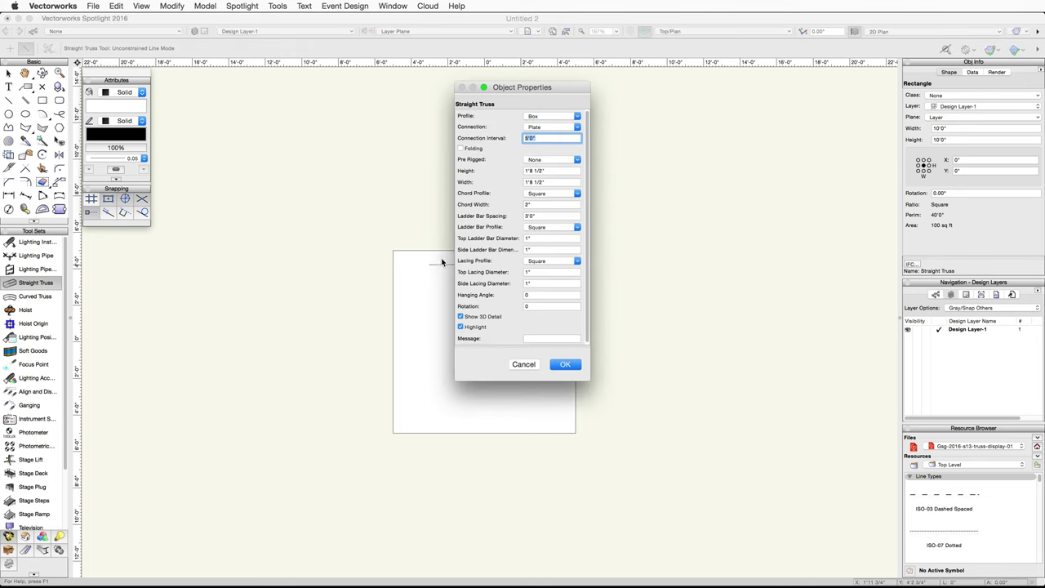
pyautogui.click(564, 364)
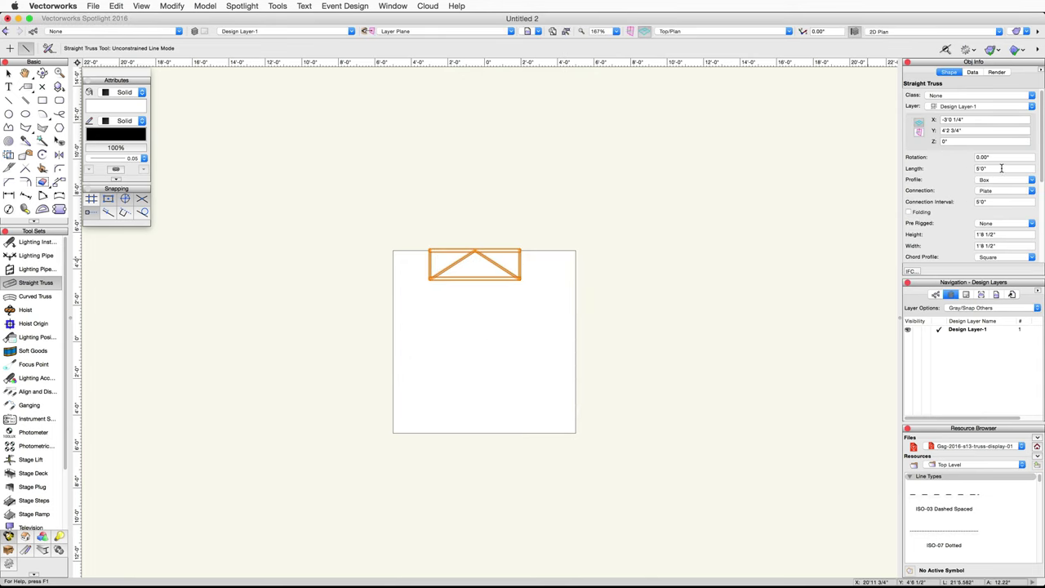
# Set the truss's height and width to 8" each.
pyautogui.click(1003, 234)
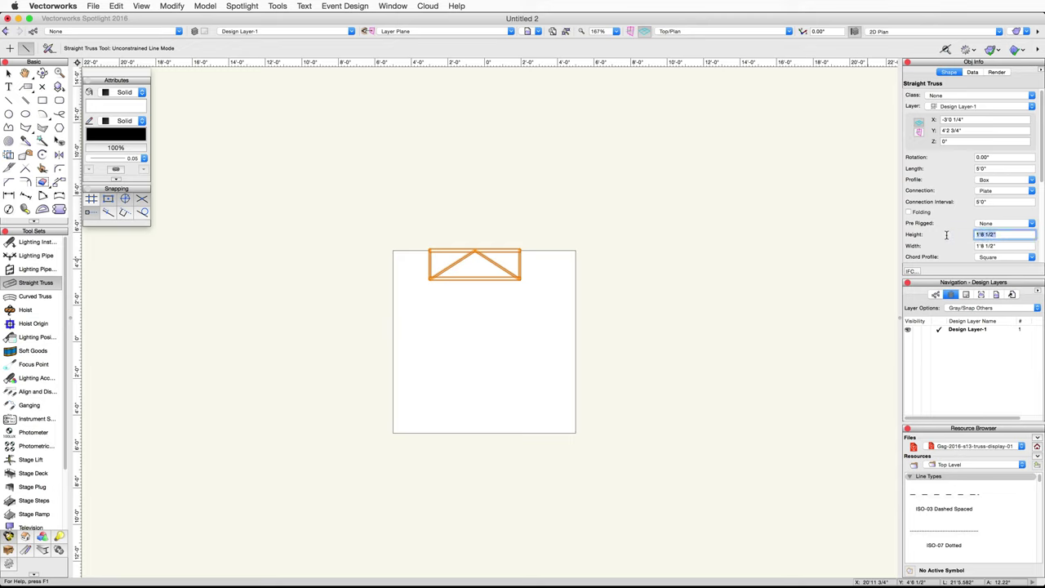
pyautogui.write('8')
pyautogui.press('Tab')
pyautogui.write('8')
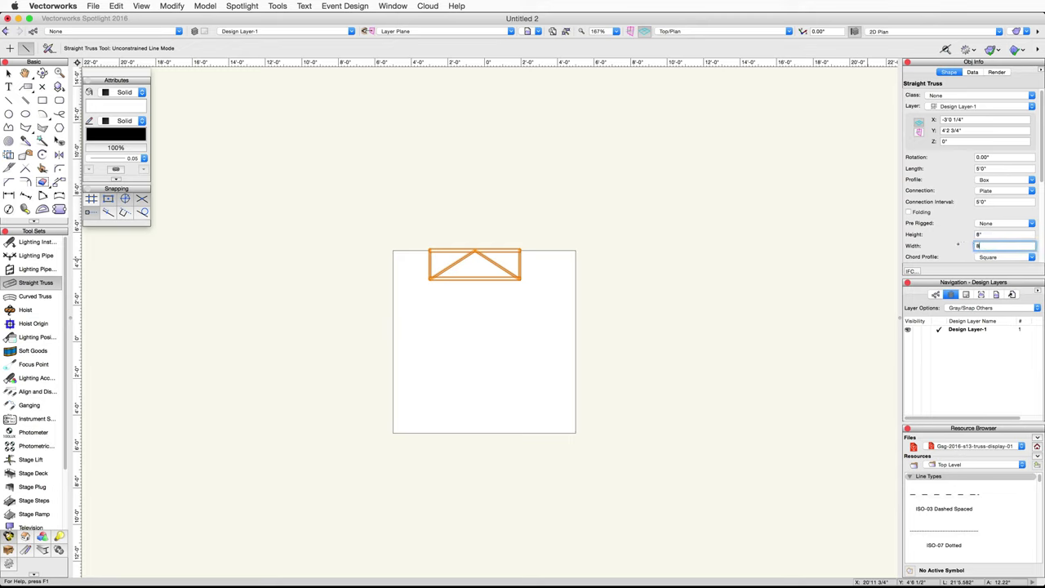
pyautogui.scroll(-3, 979, 224)
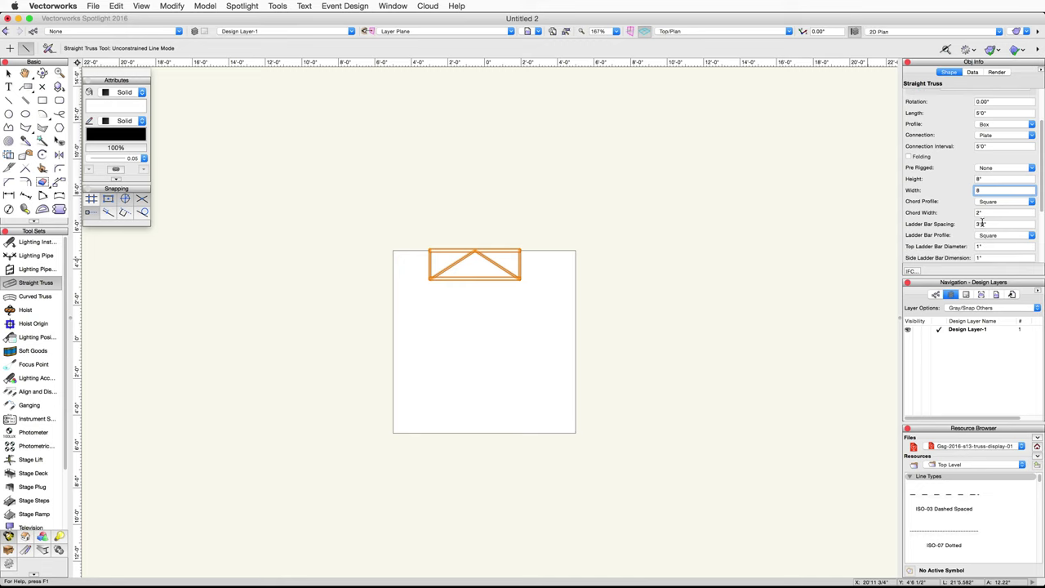
pyautogui.press('Tab')
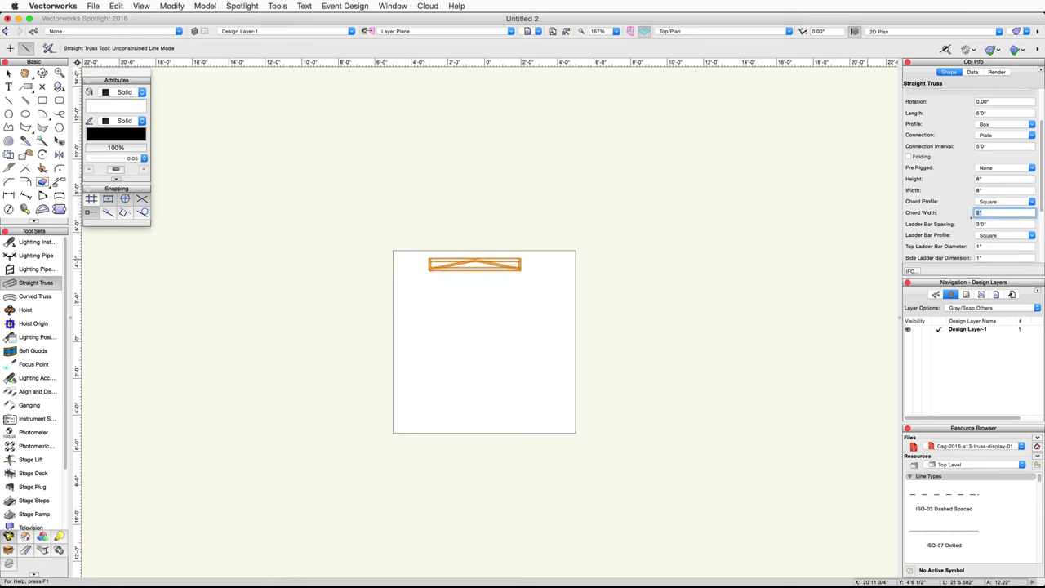
# Set the truss's chord width to 2" and both its top ladder bar diameter and side ladder bar dimension to 1/2".
pyautogui.write('2')
pyautogui.doubleClick(994, 247)
pyautogui.write('1/2')
pyautogui.press('Tab')
pyautogui.write('.5')
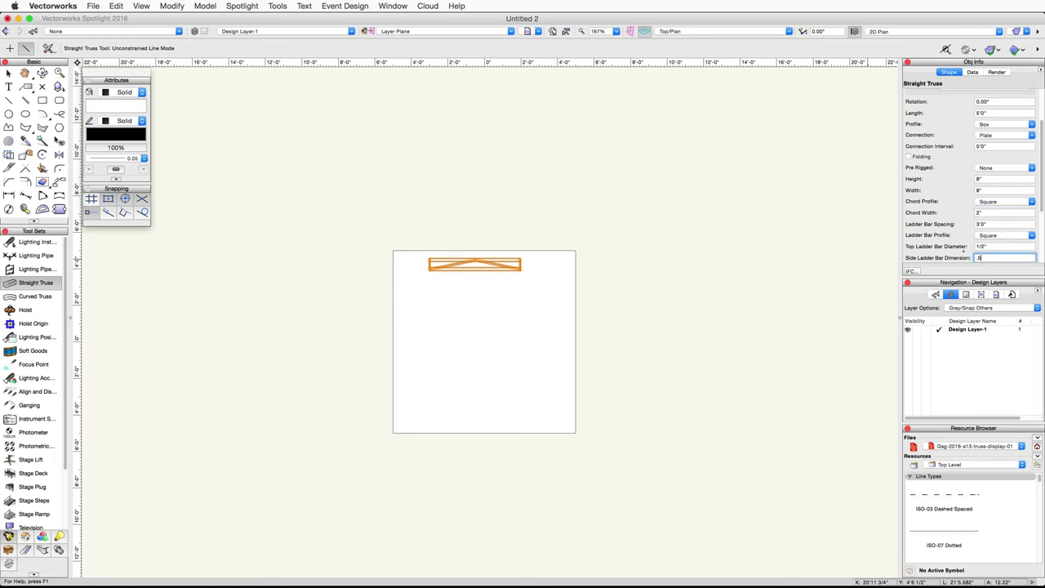
pyautogui.scroll(-2, 984, 244)
pyautogui.press('Tab')
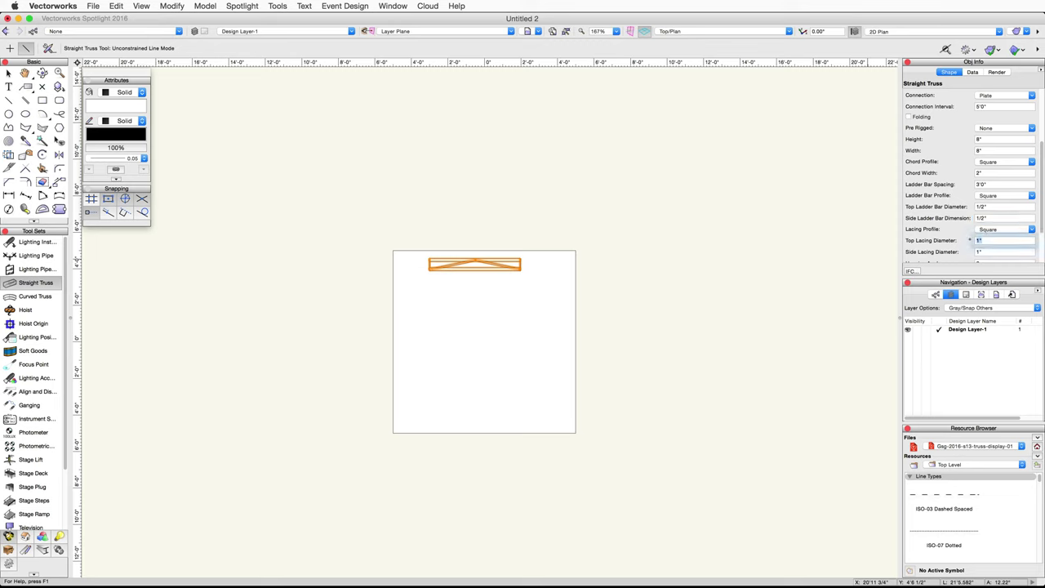
# Set the truss's top and side lacing diameters to 1/2" each.
pyautogui.write('.5')
pyautogui.press('Tab')
pyautogui.write('.5')
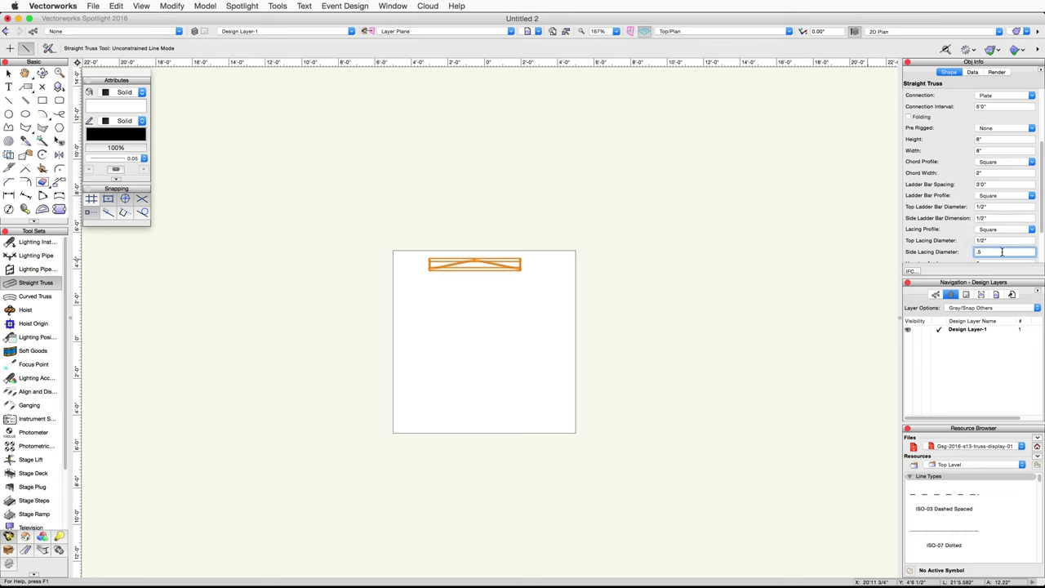
pyautogui.scroll(-2, 963, 241)
pyautogui.press('Return')
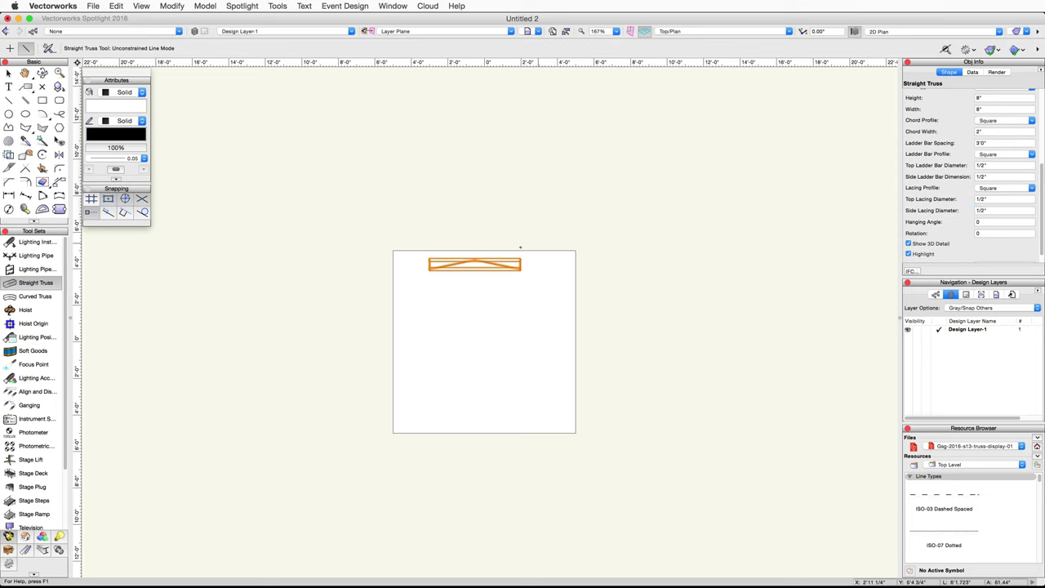
# Move the truss by its top center point onto the midpoint of the square's upper edge.
pyautogui.scroll(3, 473, 260)
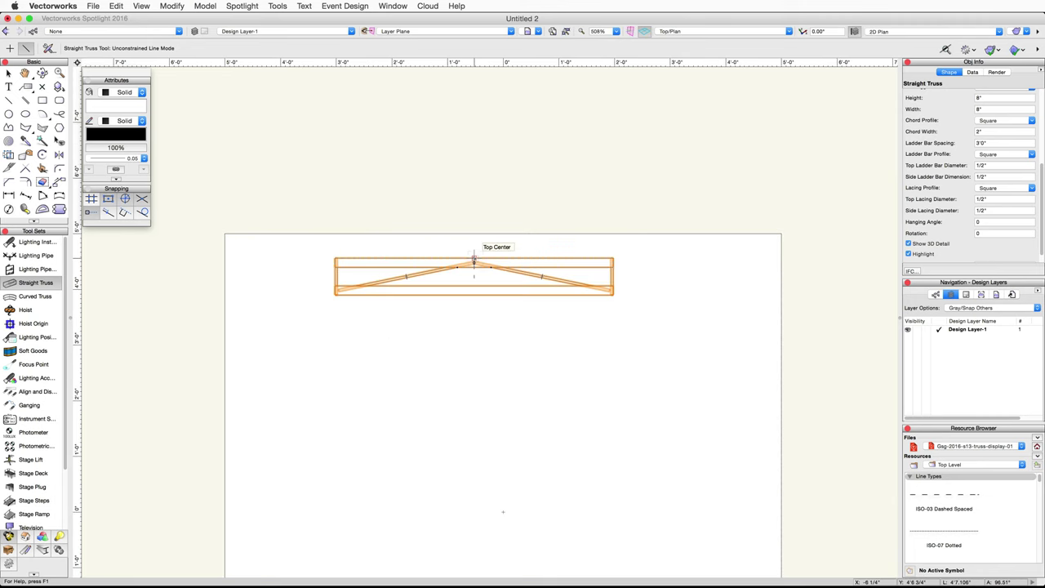
pyautogui.press('x')
pyautogui.click(473, 260)
pyautogui.moveTo(473, 260); pyautogui.dragTo(502, 235)
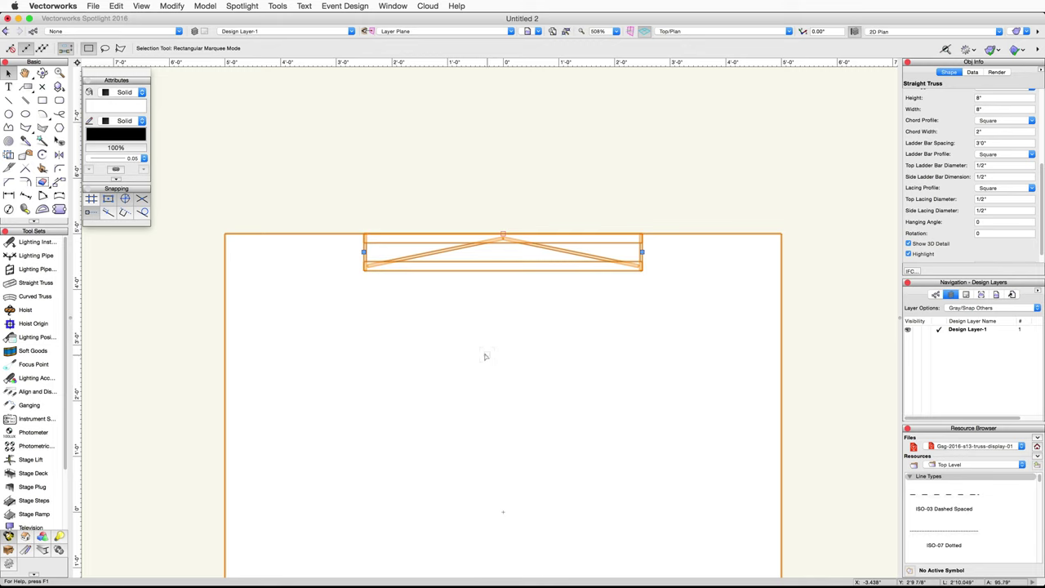
# Enable the "Allow option-click in-place duplication" editing preference in the Vectorworks Preferences.
pyautogui.click(276, 5)
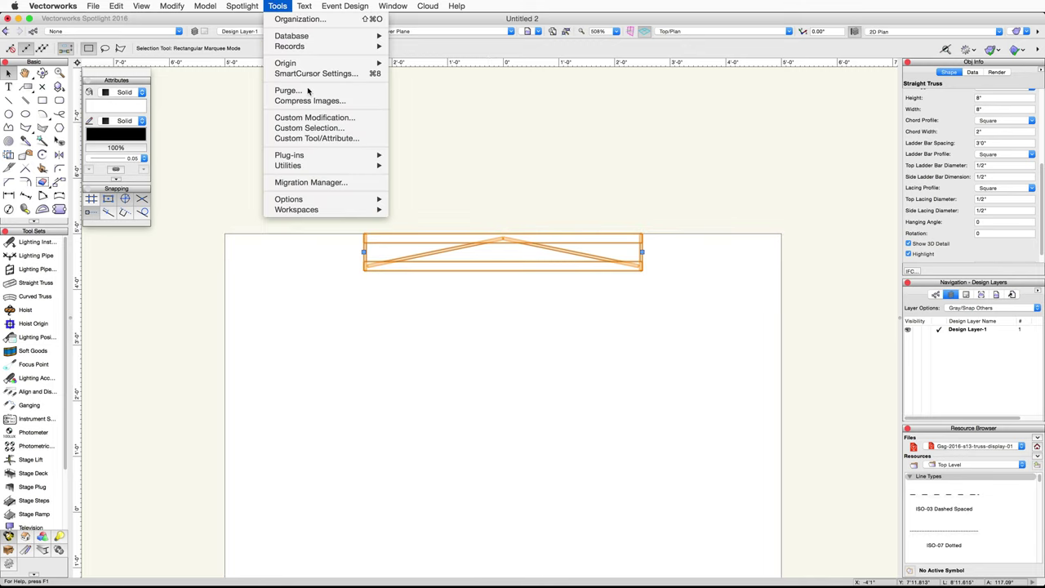
pyautogui.moveTo(328, 198)
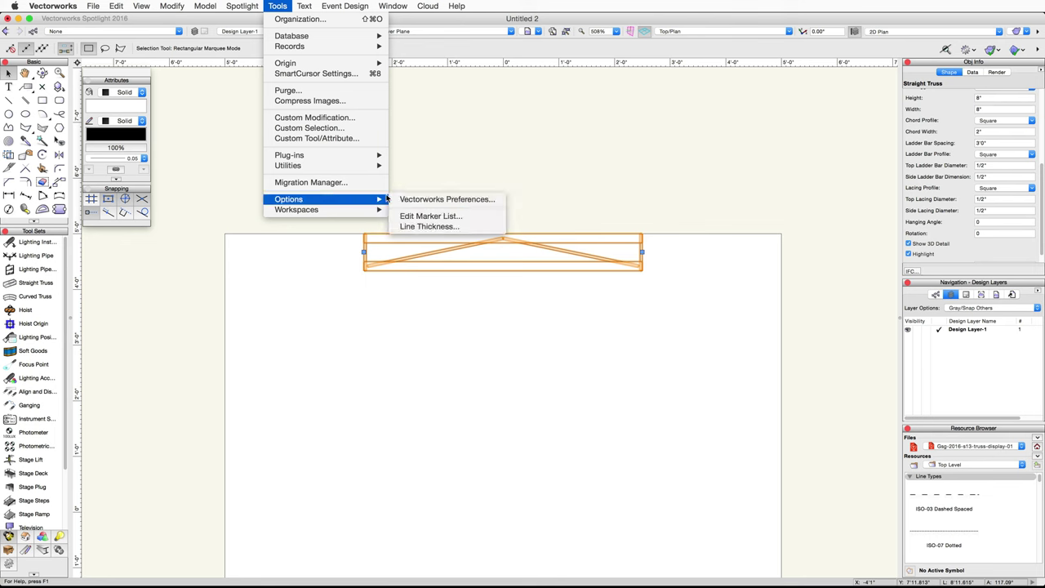
pyautogui.click(450, 200)
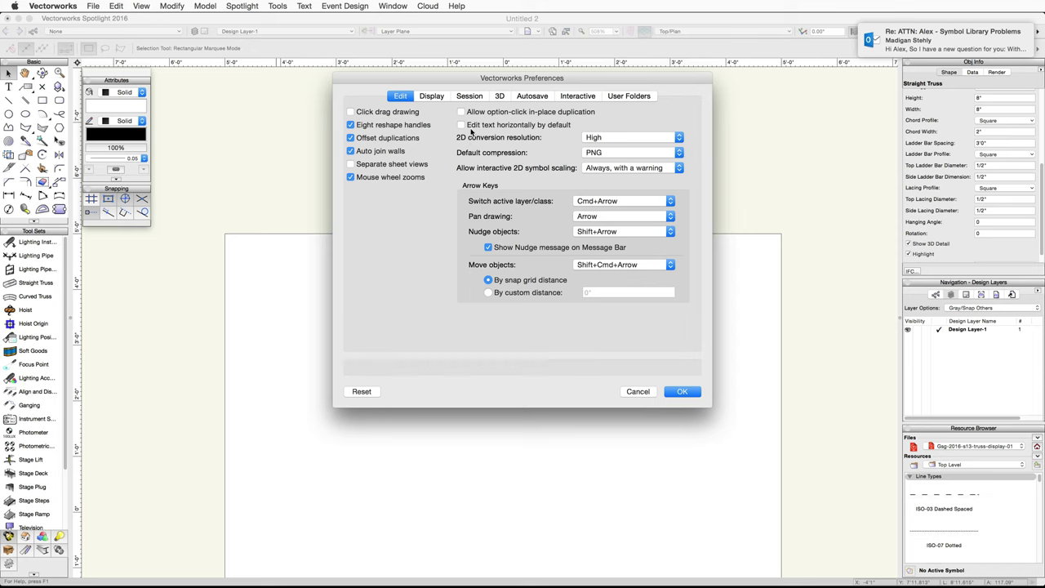
pyautogui.moveTo(464, 114)
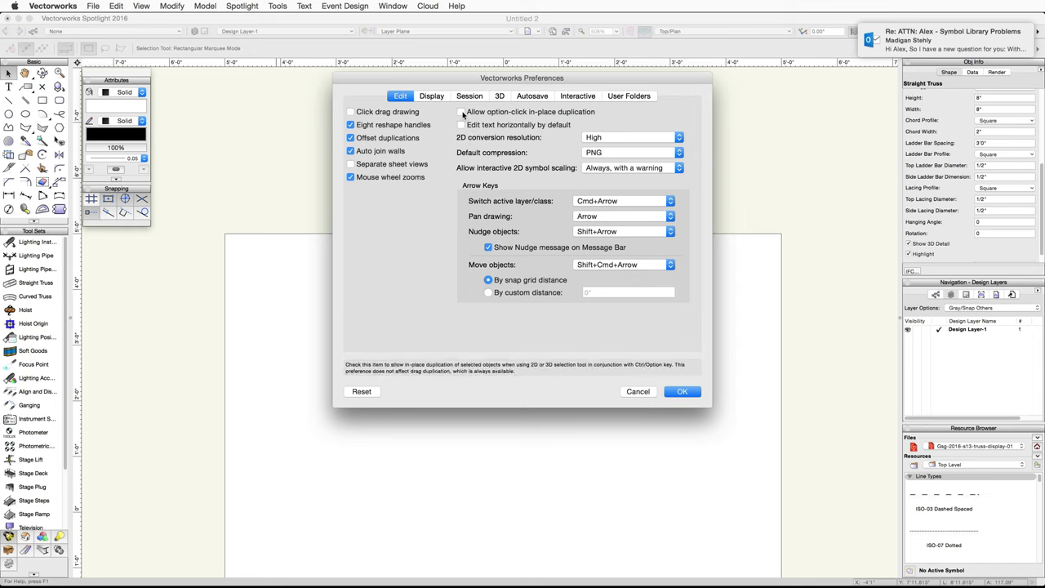
pyautogui.click(462, 112)
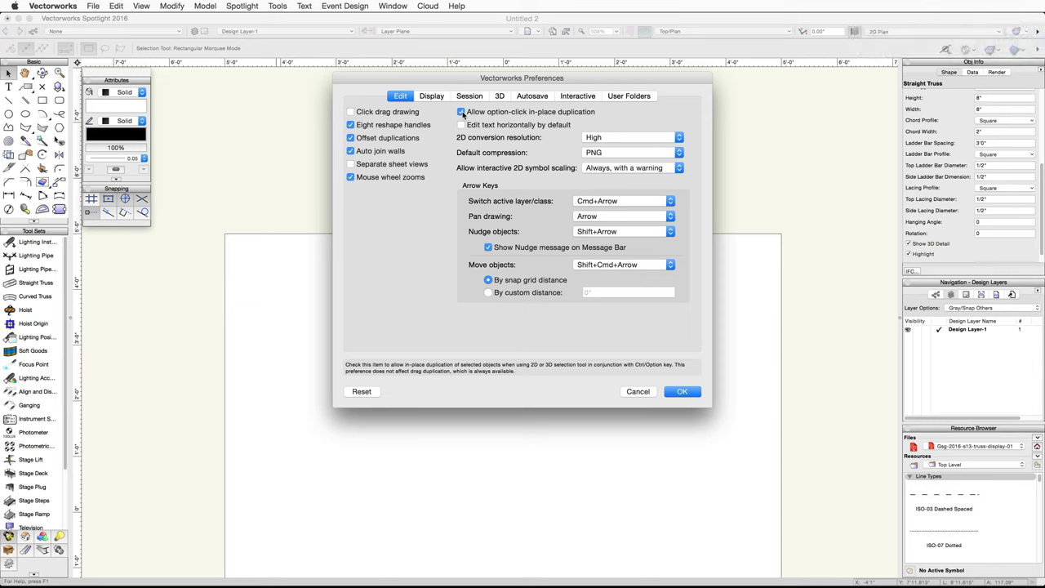
pyautogui.click(690, 390)
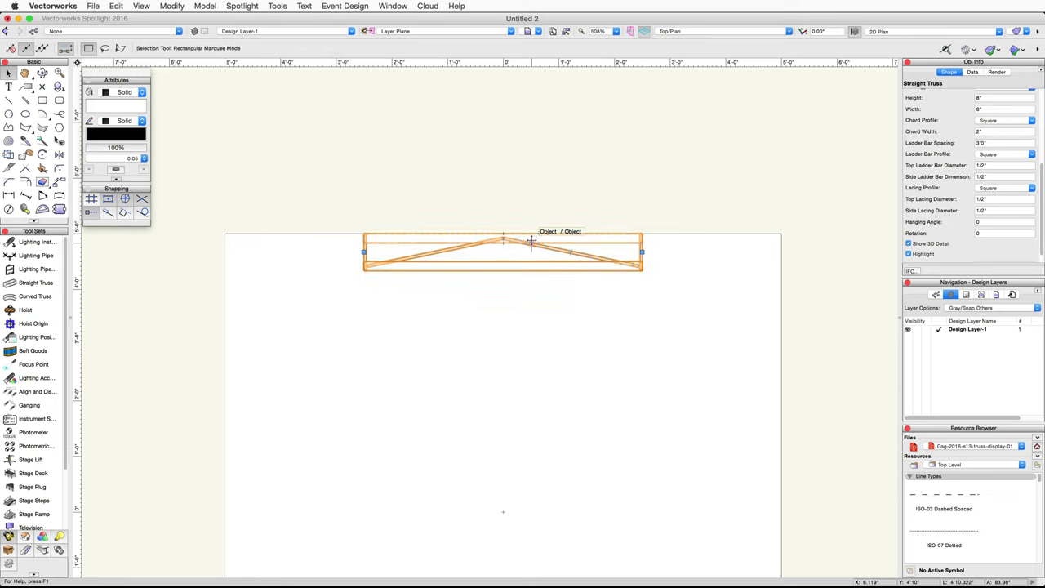
pyautogui.scroll(5, 960, 202)
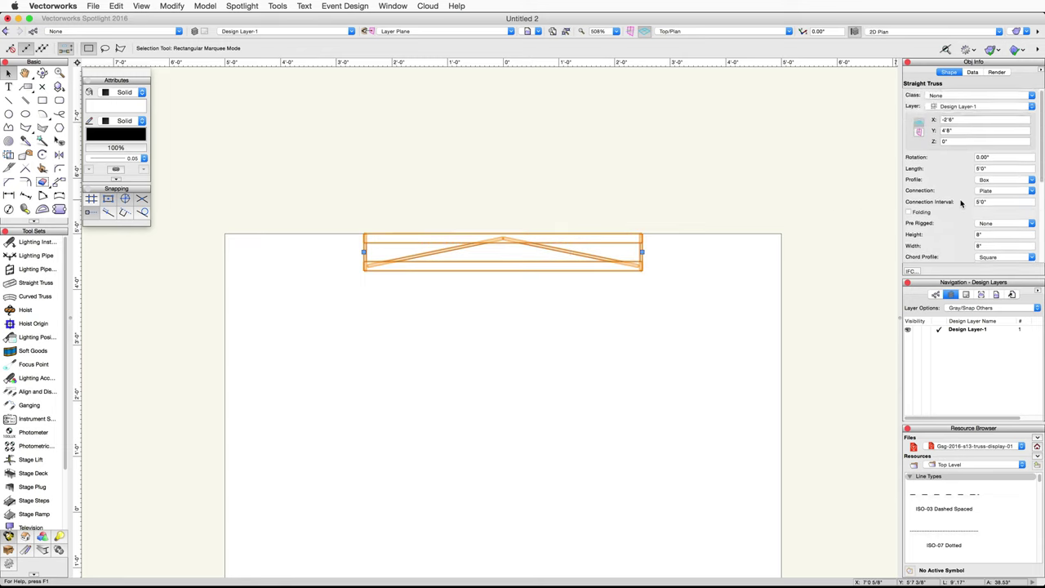
# Set the Z height of the selected duplicate truss to 10' and render the model in Right Isometric view.
pyautogui.click(945, 141)
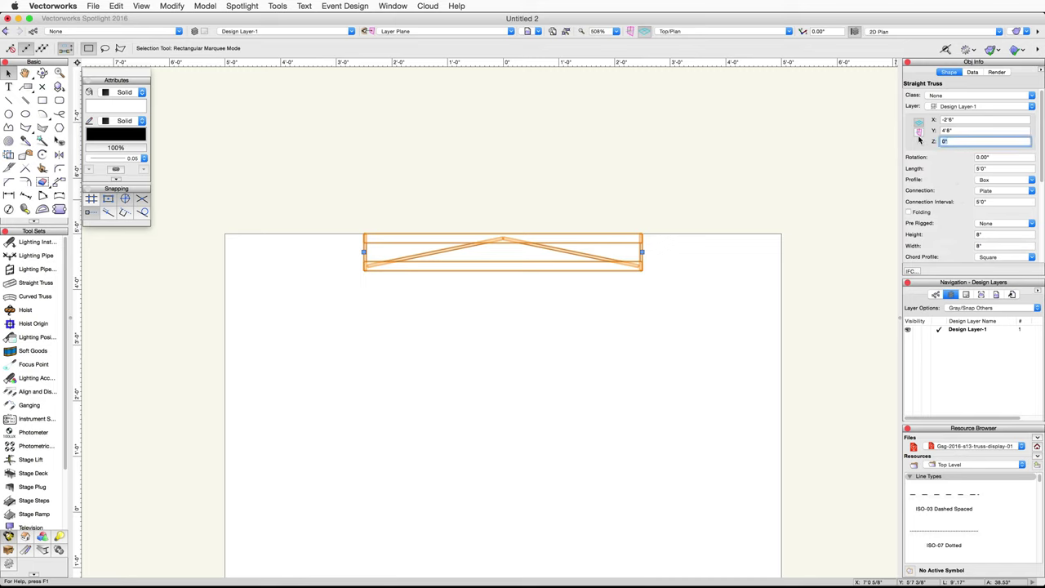
pyautogui.press('Tab')
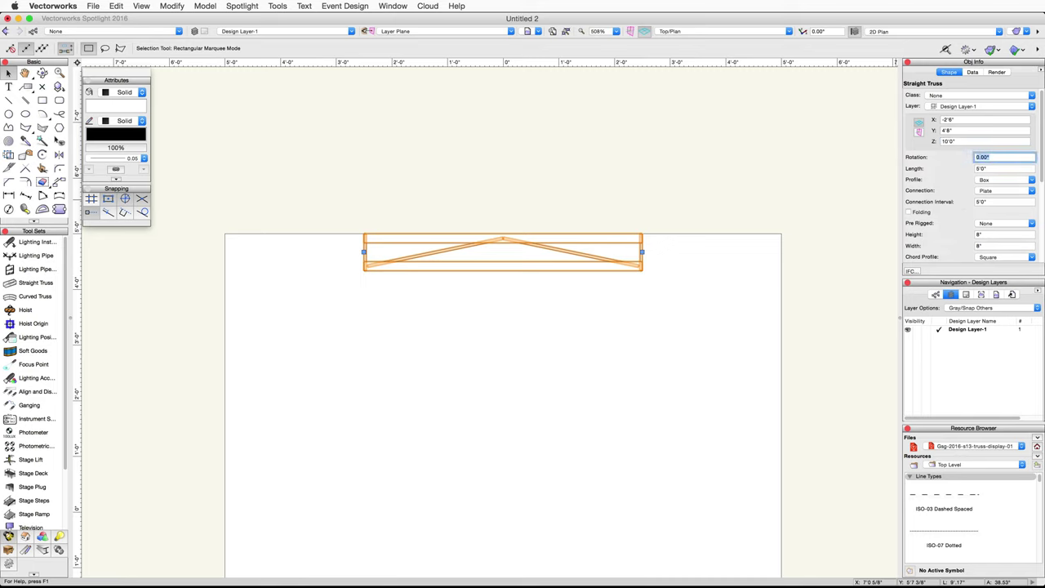
pyautogui.click(769, 31)
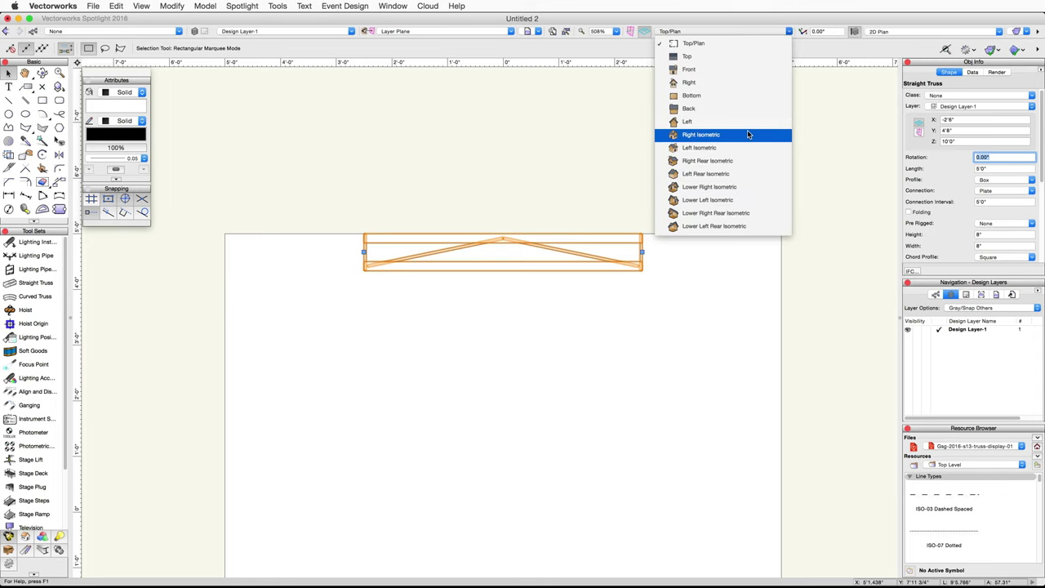
pyautogui.click(757, 135)
pyautogui.scroll(-5, 534, 261)
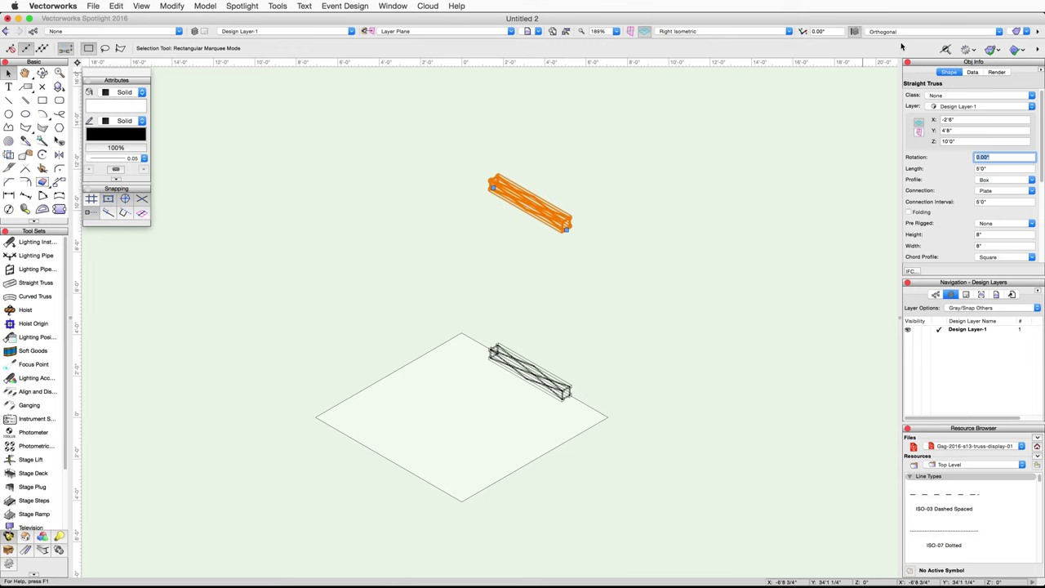
pyautogui.click(1027, 31)
pyautogui.click(972, 102)
pyautogui.click(633, 329)
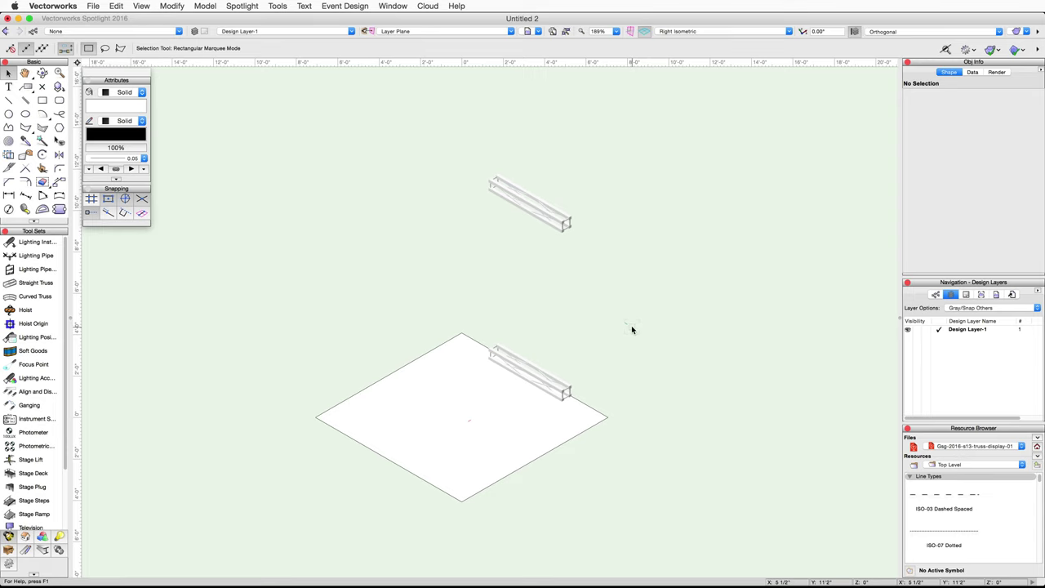
# In Top/Plan view, pick up the existing truss's settings and draw a vertical 4' straight truss inside the square near its left edge.
pyautogui.click(788, 31)
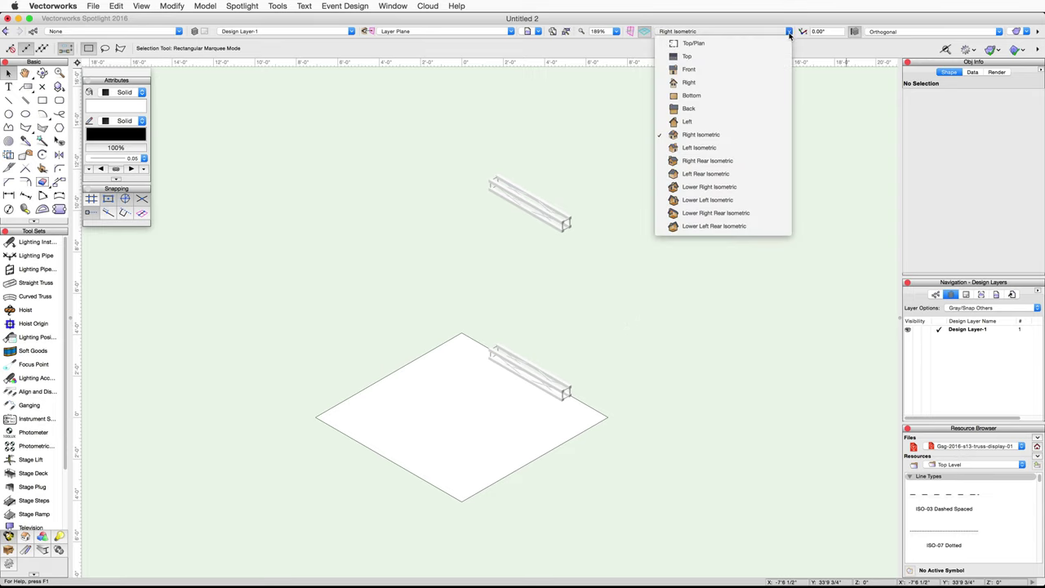
pyautogui.click(783, 43)
pyautogui.press('ctrl+alt+super')
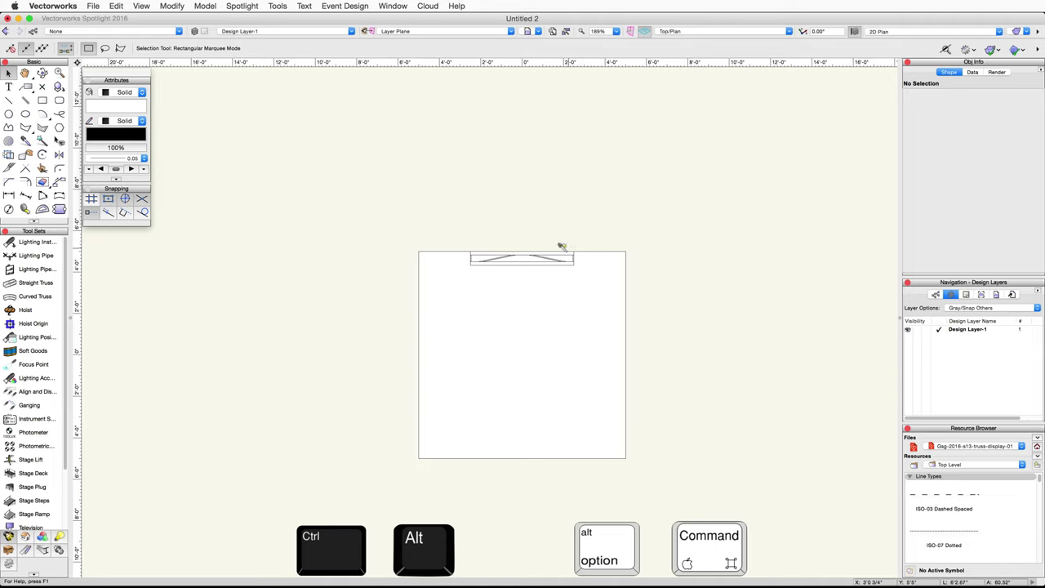
pyautogui.press('t')
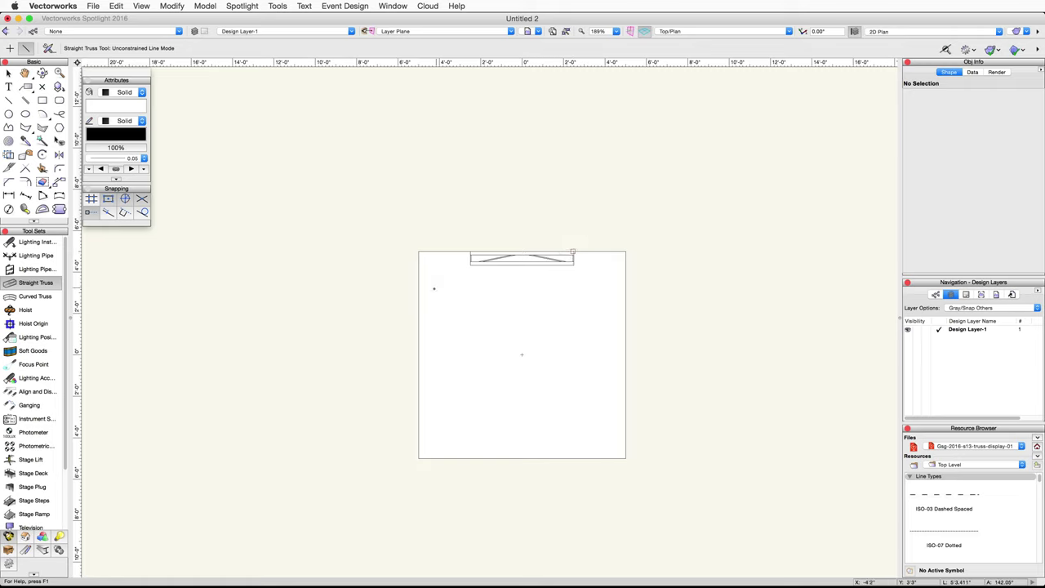
pyautogui.click(434, 289)
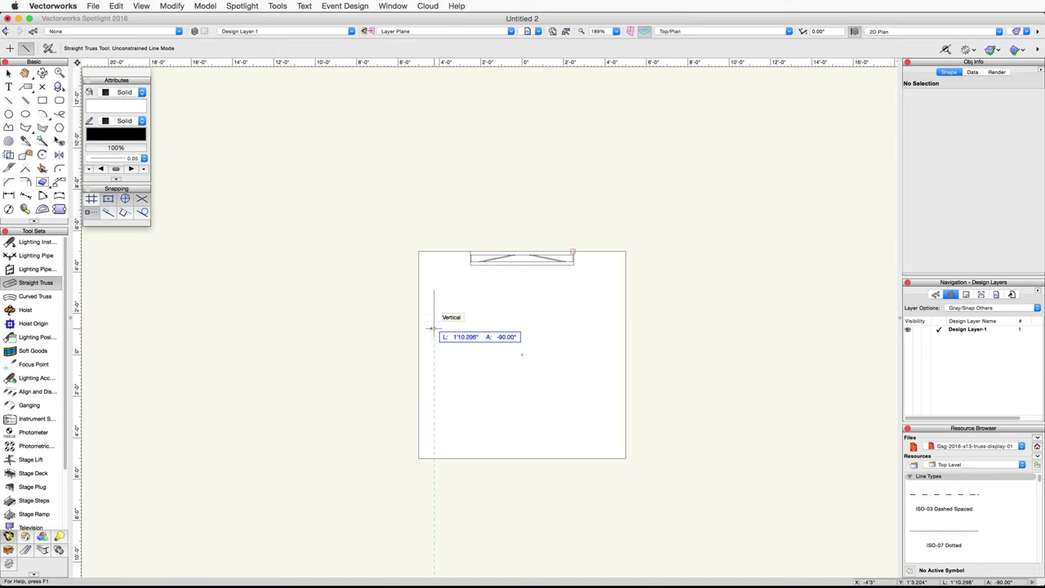
pyautogui.press('Tab')
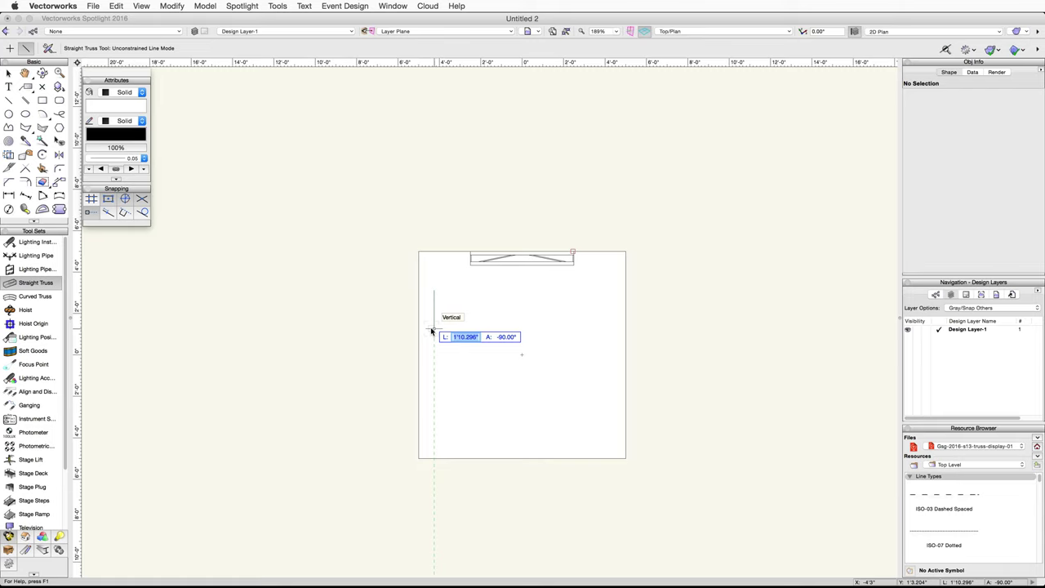
pyautogui.write("4'")
pyautogui.press('Return')
pyautogui.press('Return')
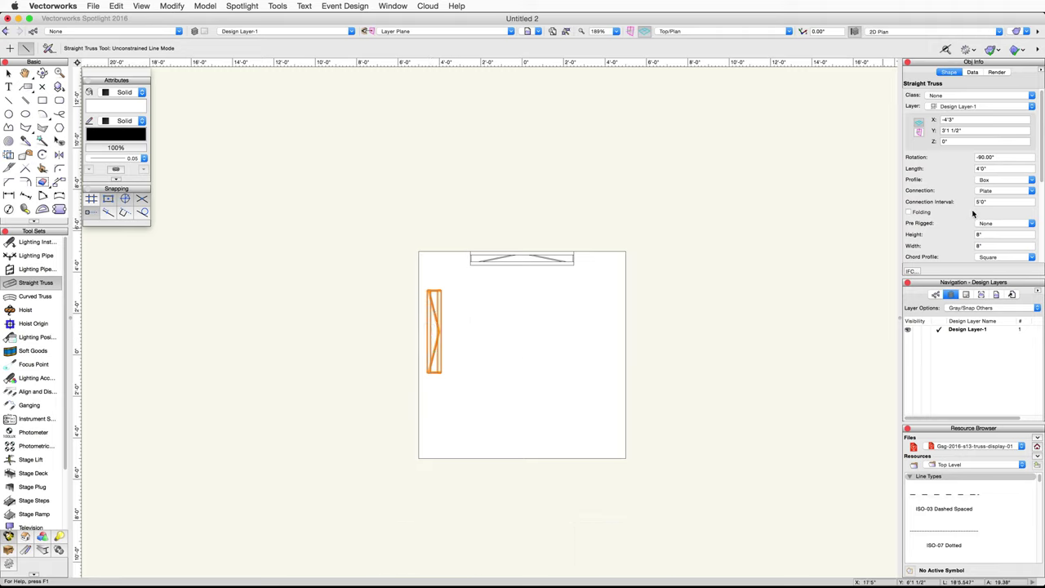
# Set the connection interval of the new vertical truss to 4'.
pyautogui.click(1006, 202)
pyautogui.write("4'")
pyautogui.press('Tab')
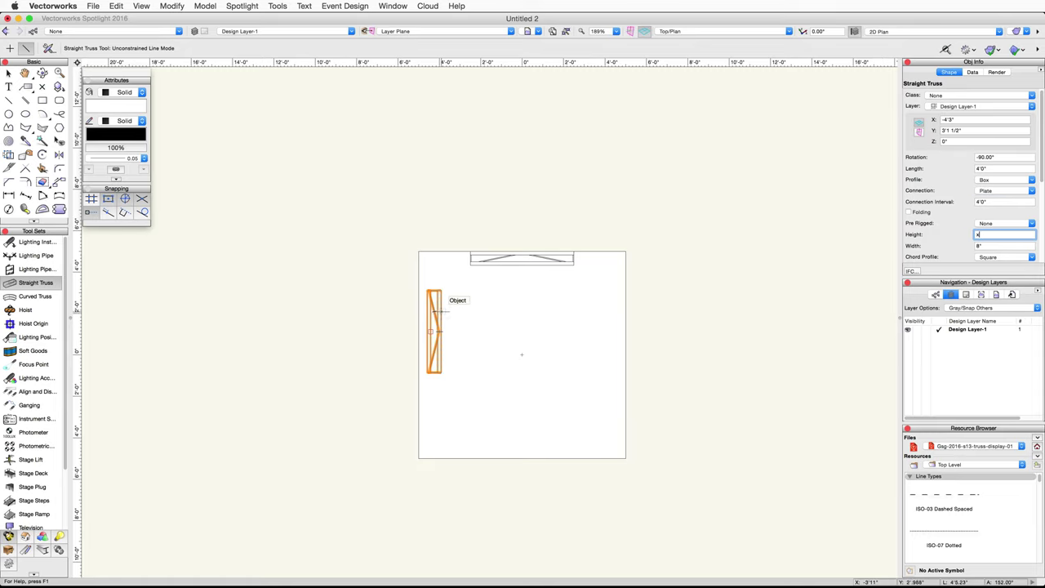
# Move the 4' truss by its upper-left corner onto the square's left edge, with its upper end at Y 2'6".
pyautogui.scroll(4, 437, 314)
pyautogui.scroll(2, 421, 293)
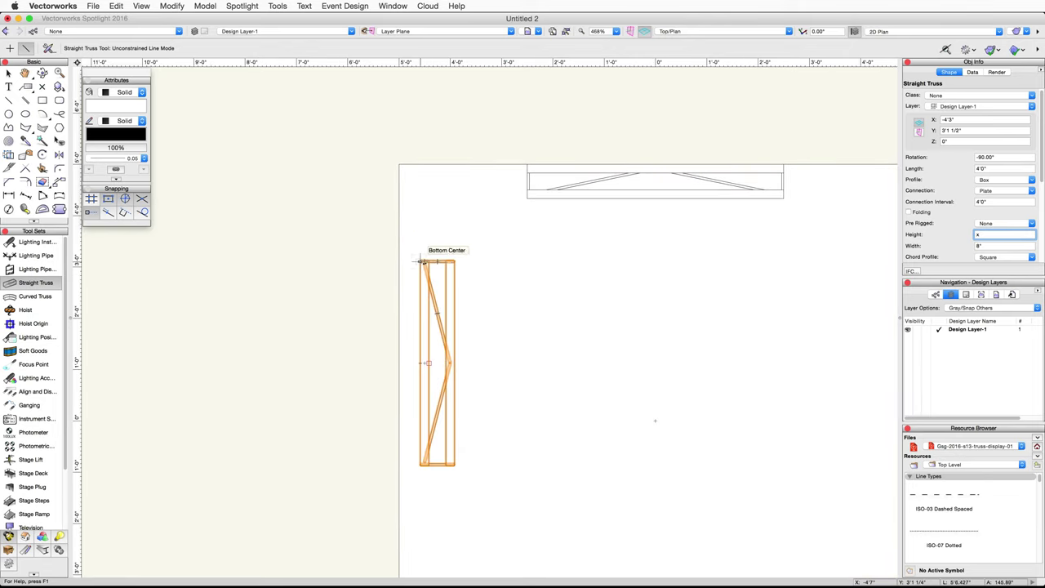
pyautogui.press('x')
pyautogui.moveTo(421, 261); pyautogui.dragTo(401, 294)
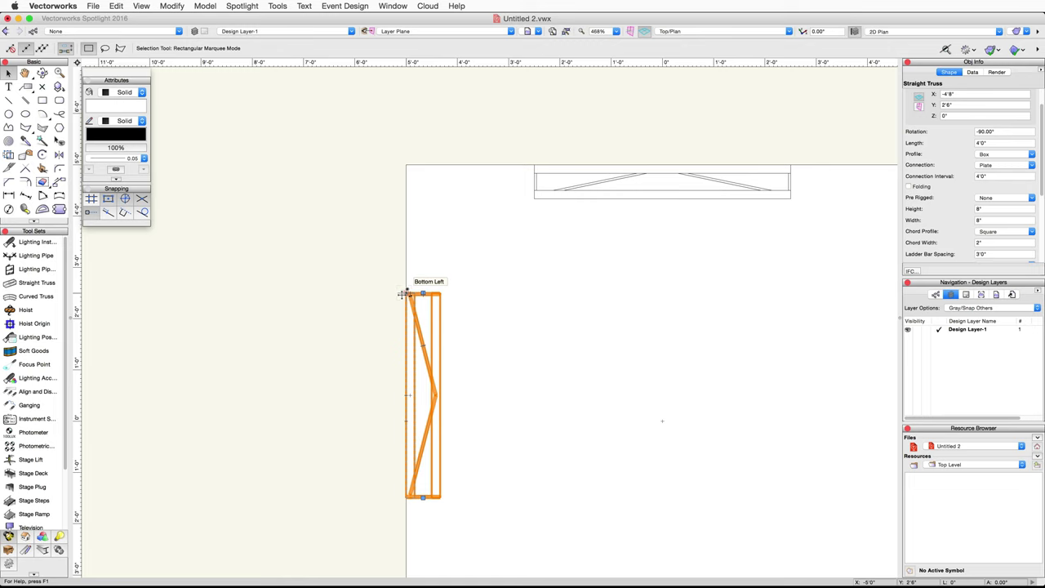
# Duplicate the 4' truss by its upper-right corner onto the matching point on the square's right edge.
pyautogui.moveTo(439, 293); pyautogui.dragTo(439, 292)
pyautogui.click(439, 293)
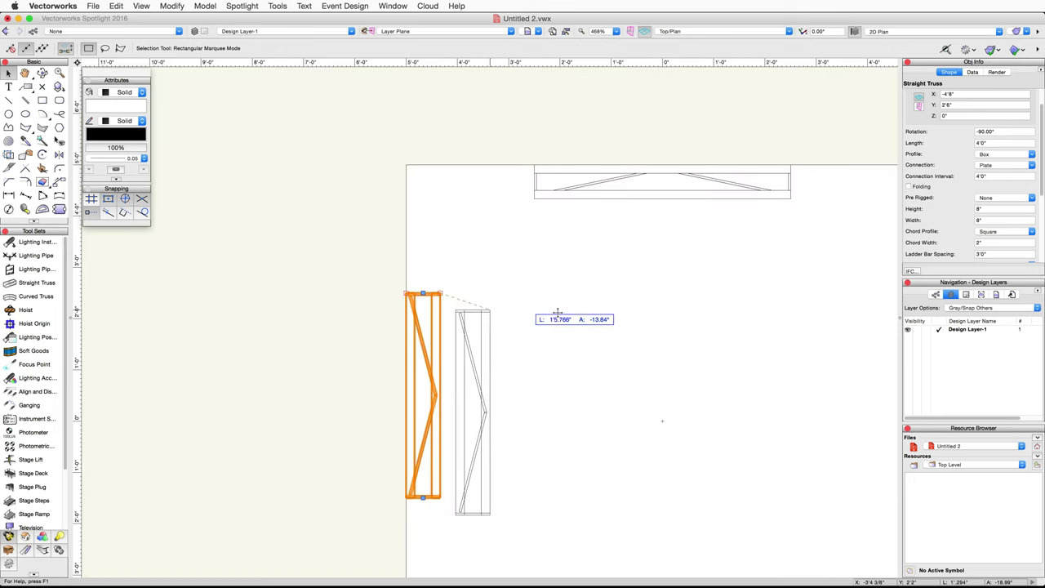
pyautogui.moveTo(643, 315); pyautogui.dragTo(369, 300)
pyautogui.press('x')
pyautogui.moveTo(162, 277); pyautogui.dragTo(643, 279)
pyautogui.press('z')
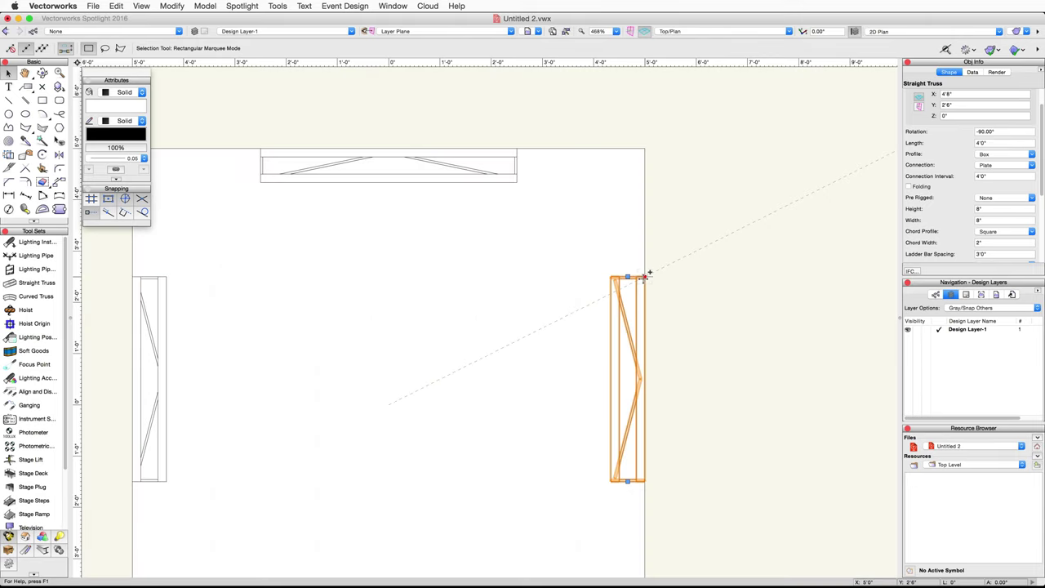
# Start the Curved Truss tool and set its default diameter to 5' and segment arc to 18.
pyautogui.moveTo(293, 440); pyautogui.dragTo(364, 395)
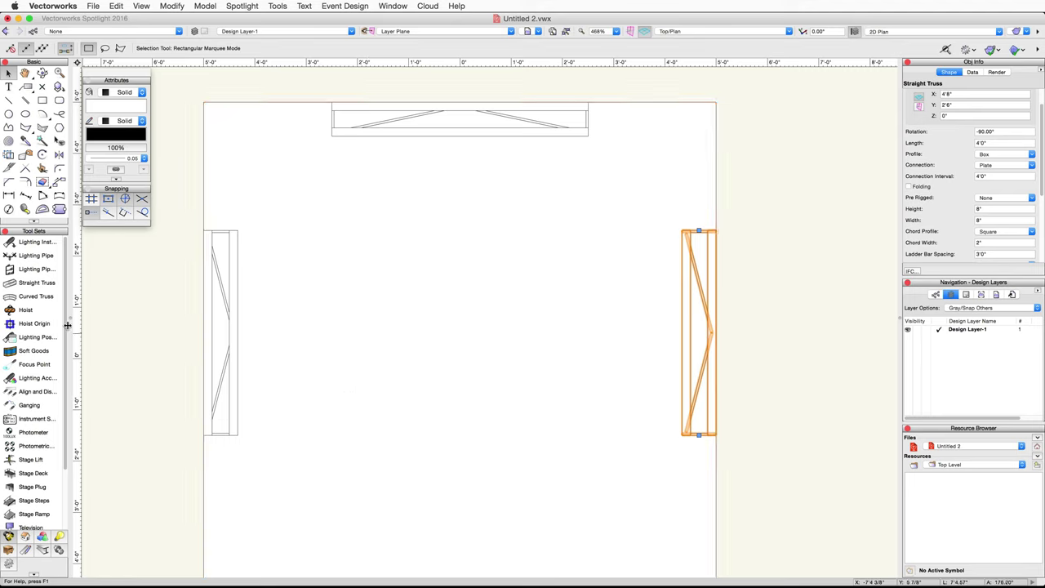
pyautogui.click(36, 298)
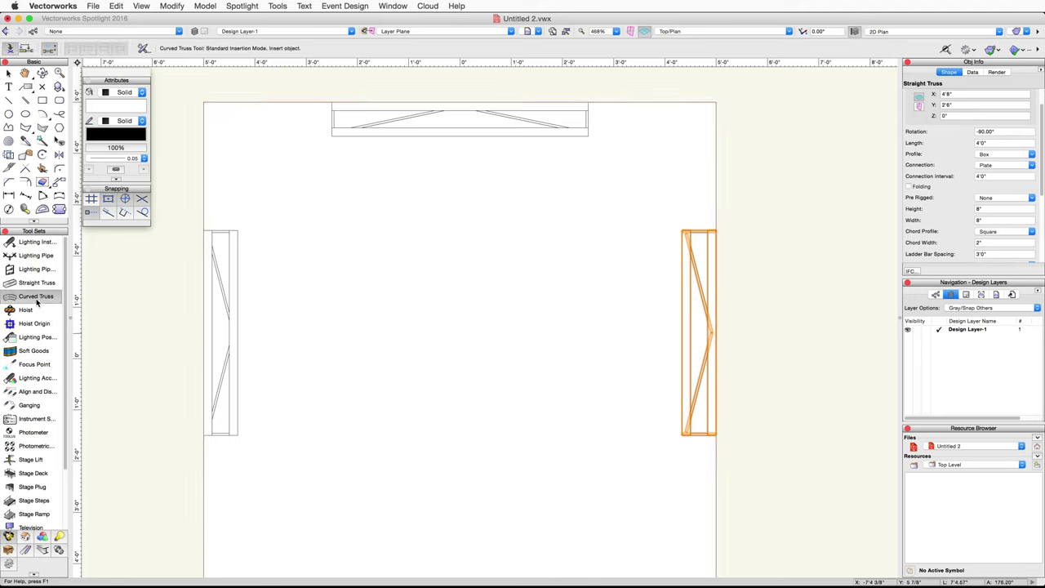
pyautogui.click(143, 49)
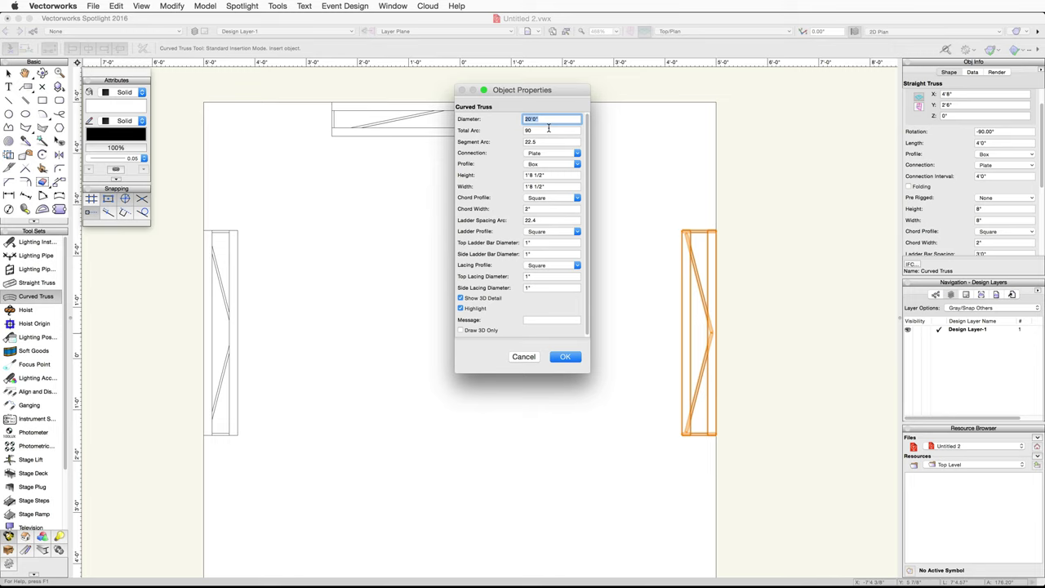
pyautogui.write('5')
pyautogui.press('Tab')
pyautogui.press('Tab')
pyautogui.write('18')
pyautogui.press('Tab')
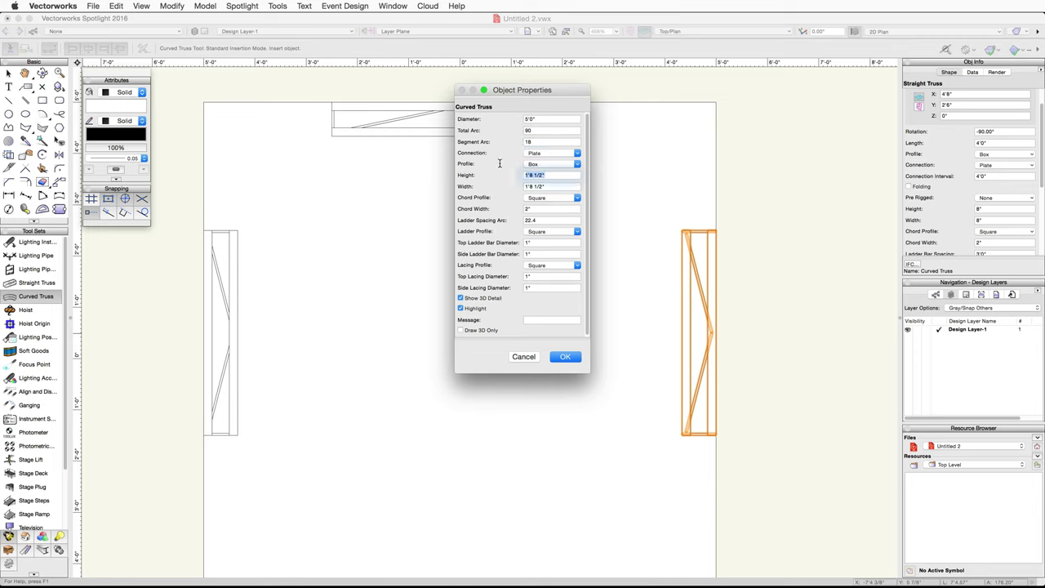
# Set the curved truss's height and width to 8" each.
pyautogui.write('8')
pyautogui.press('Tab')
pyautogui.write('8')
pyautogui.press('Tab')
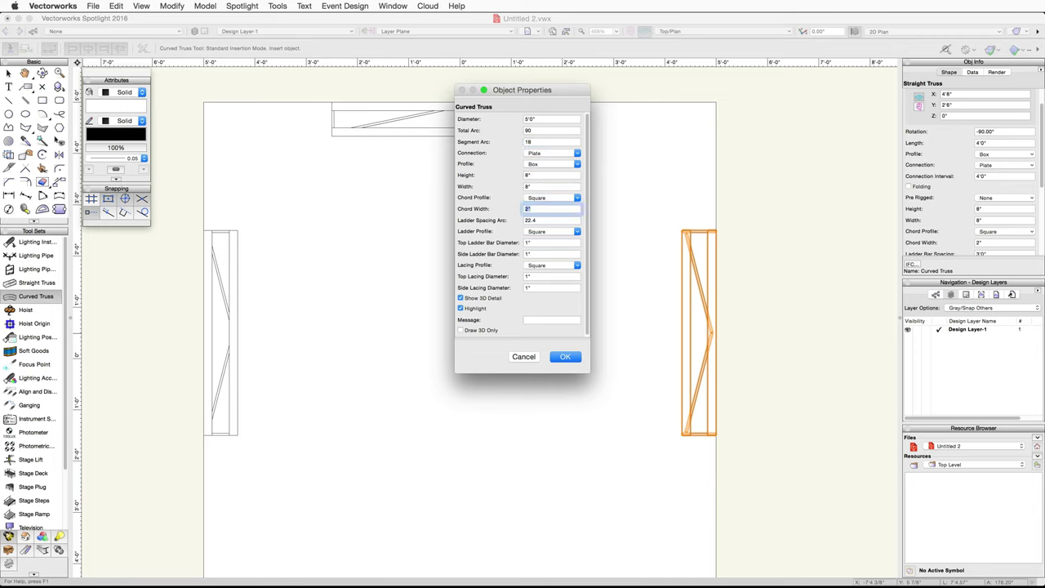
# Set the curved truss's top and side ladder bar diameters to 1/2" each.
pyautogui.doubleClick(545, 242)
pyautogui.write('1/2')
pyautogui.press('Tab')
pyautogui.press('BackSpace')
pyautogui.write('1/2')
pyautogui.press('Tab')
# Set the curved truss's top and side lacing diameters to 1/2" each and accept the object properties.
pyautogui.press('BackSpace')
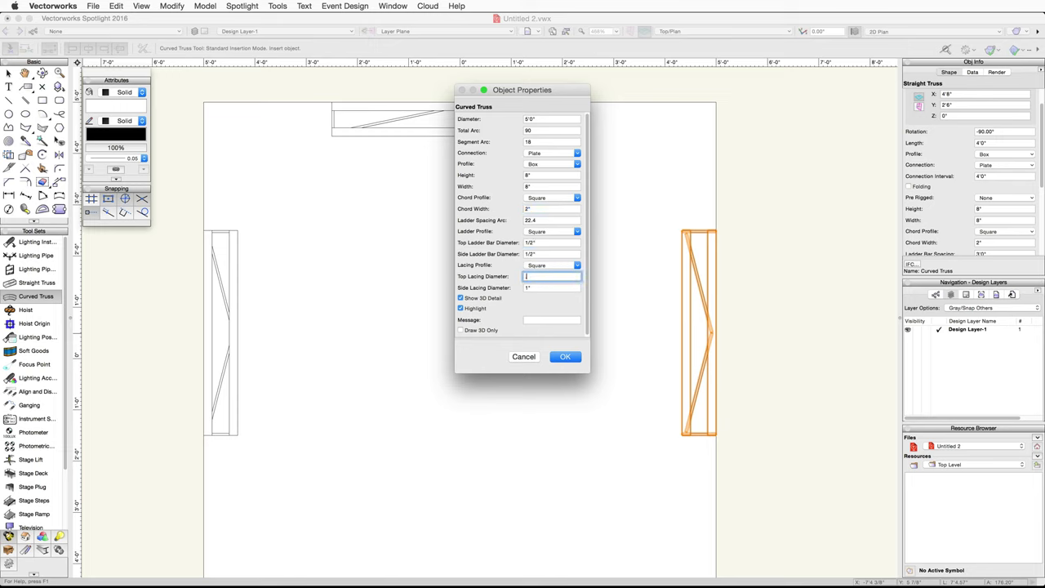
pyautogui.write('.5')
pyautogui.press('Tab')
pyautogui.press('BackSpace')
pyautogui.press('Tab')
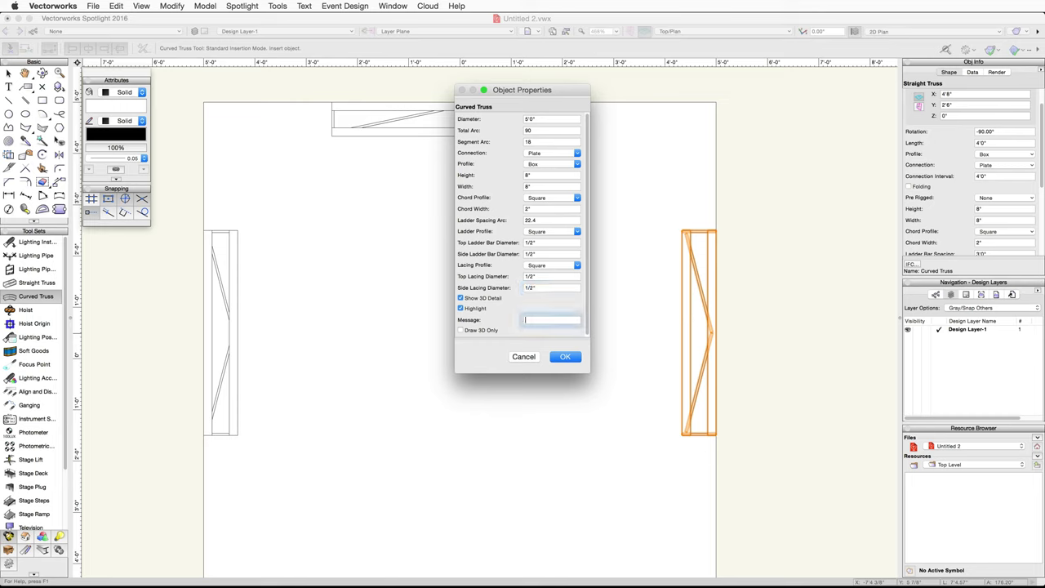
pyautogui.click(564, 357)
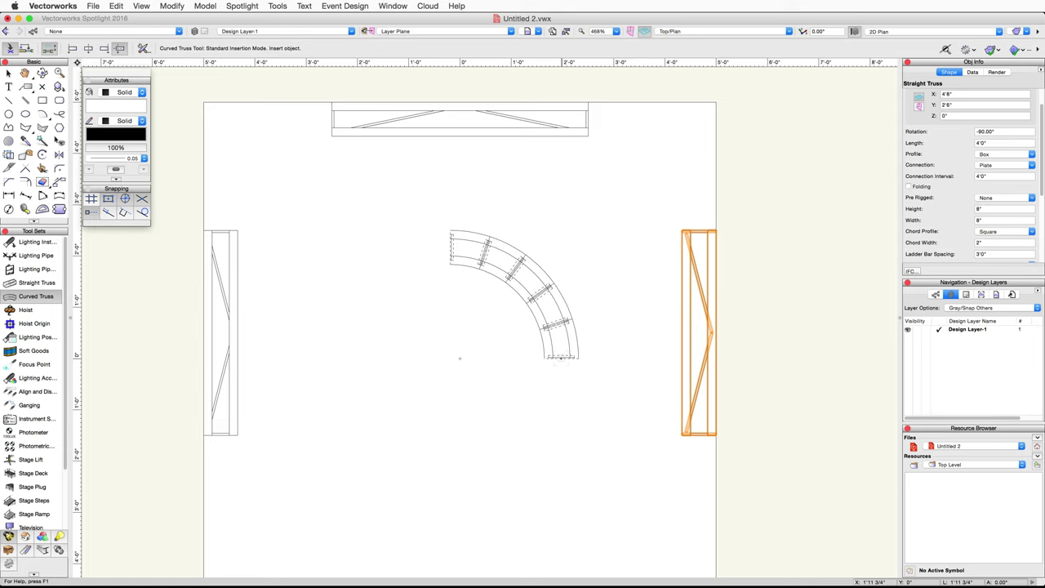
# Place the curved truss inside the square between the side trusses, rotated -90°.
pyautogui.click(526, 350)
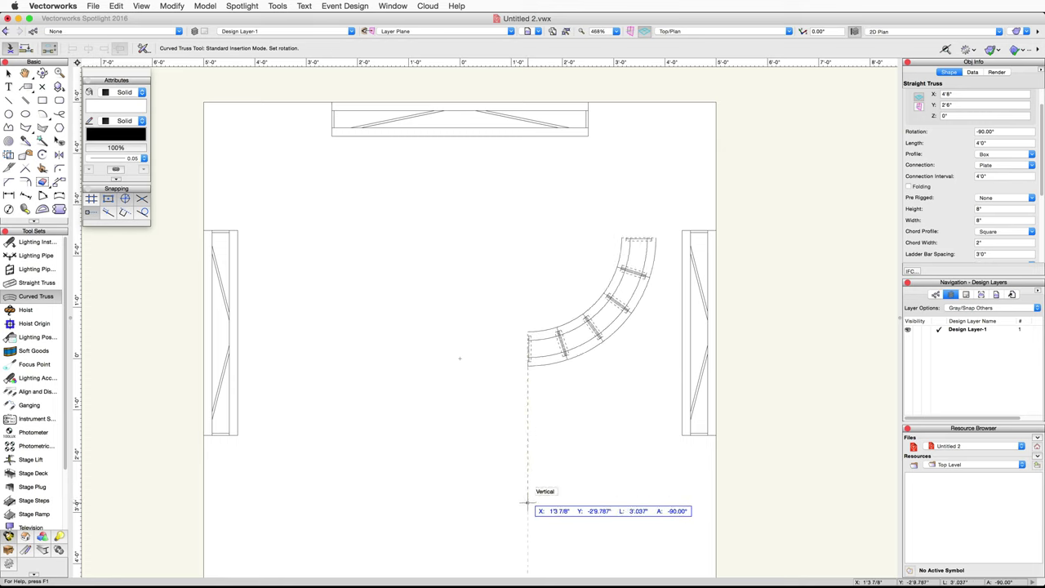
pyautogui.click(537, 493)
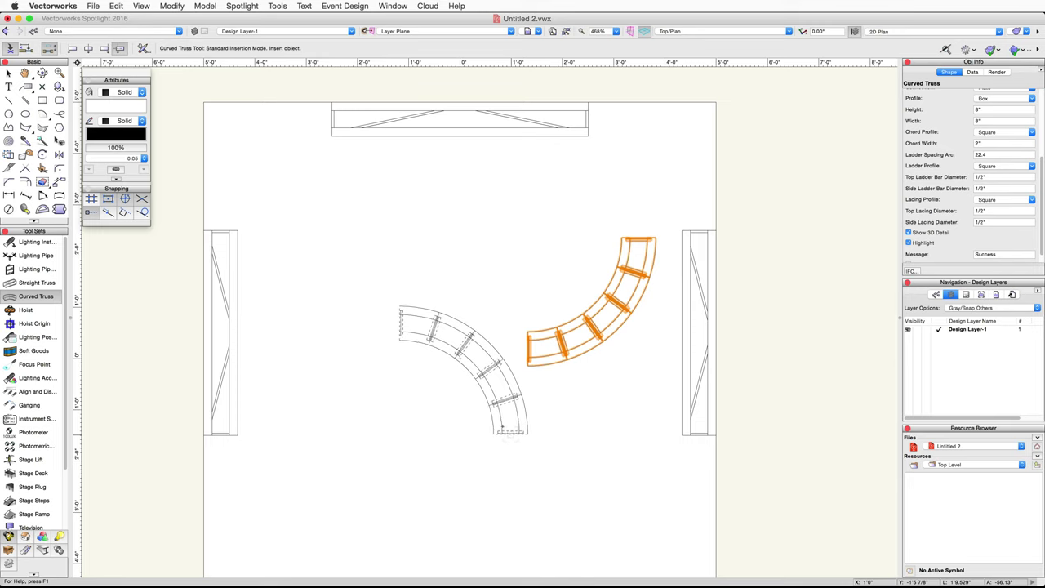
pyautogui.click(9, 72)
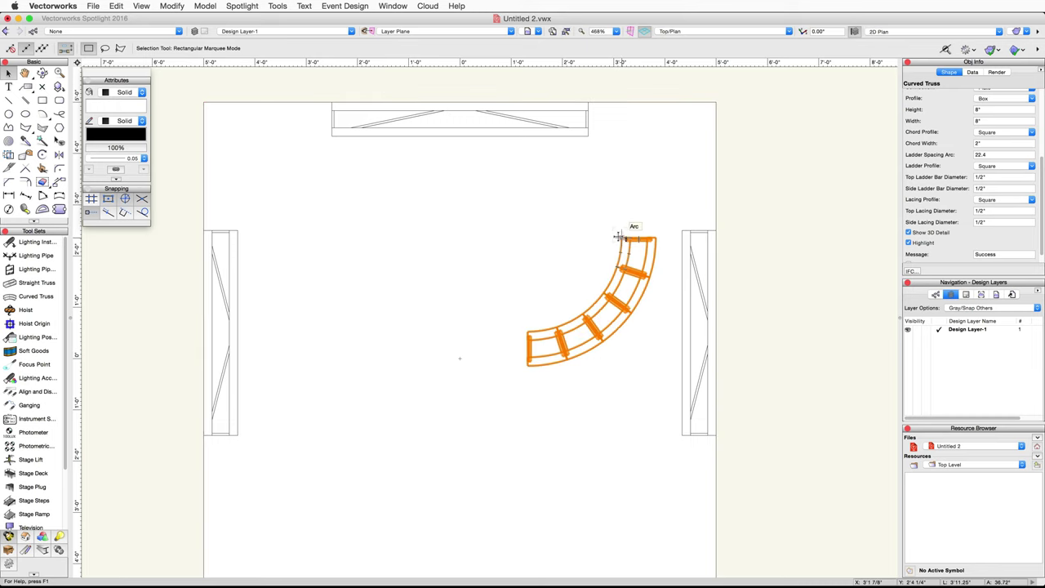
# Move the curved truss by its upper-left corner onto the lower-left corner of the 5' truss, joining it to the left truss.
pyautogui.press('z')
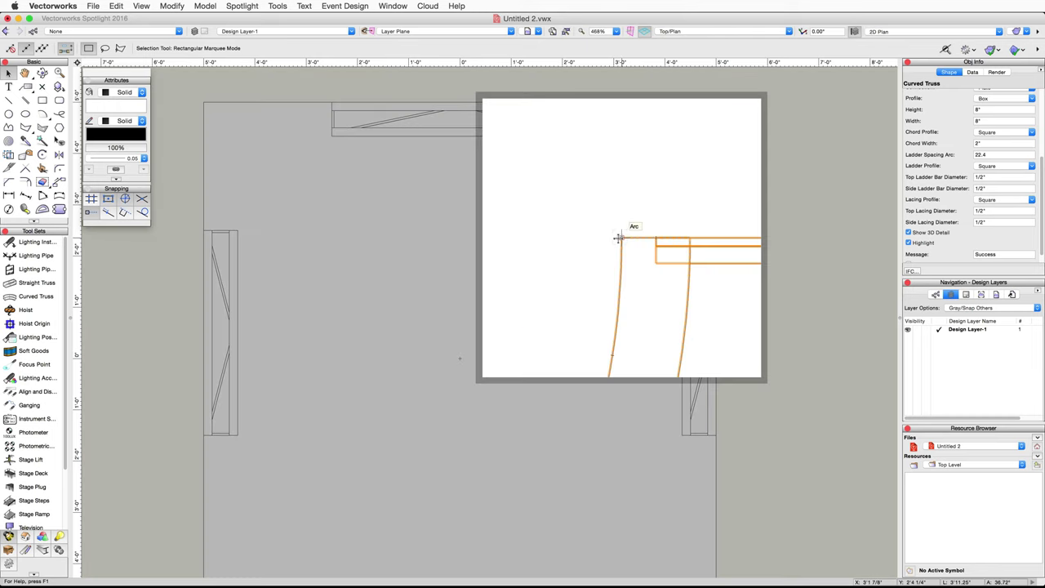
pyautogui.moveTo(618, 238); pyautogui.dragTo(332, 143)
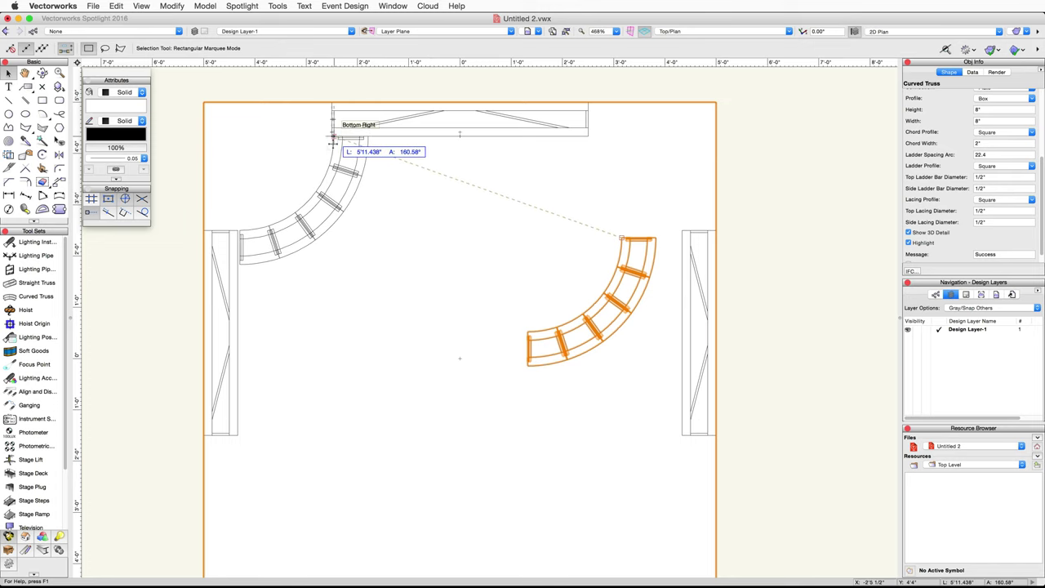
pyautogui.press('z')
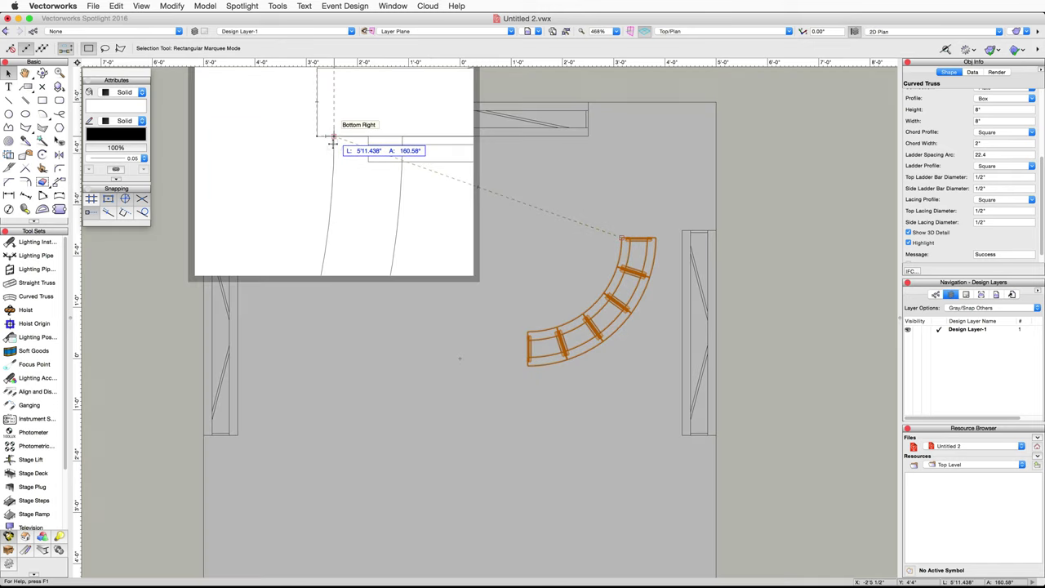
pyautogui.moveTo(332, 142); pyautogui.dragTo(313, 139)
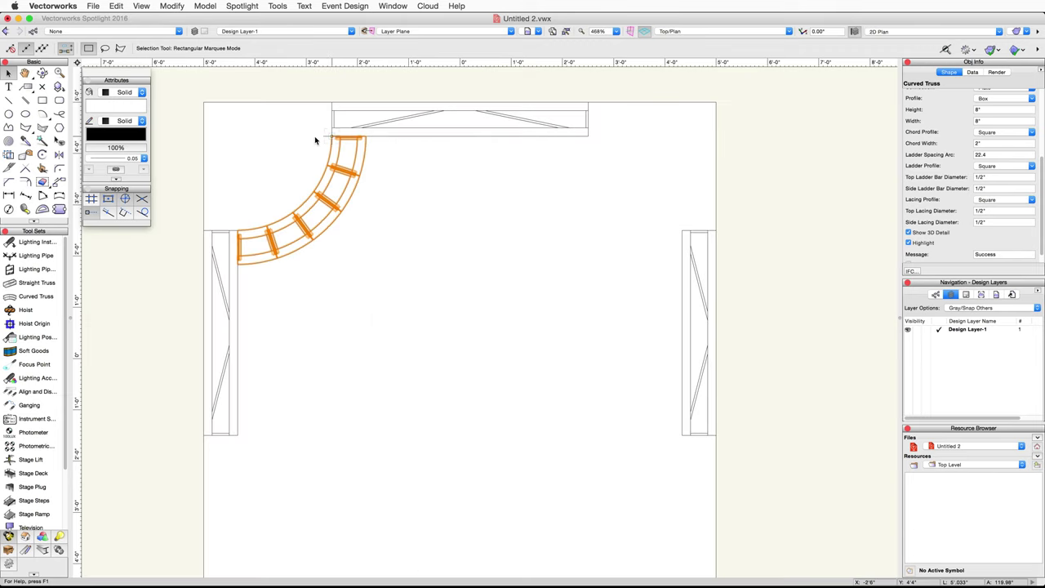
pyautogui.press('z')
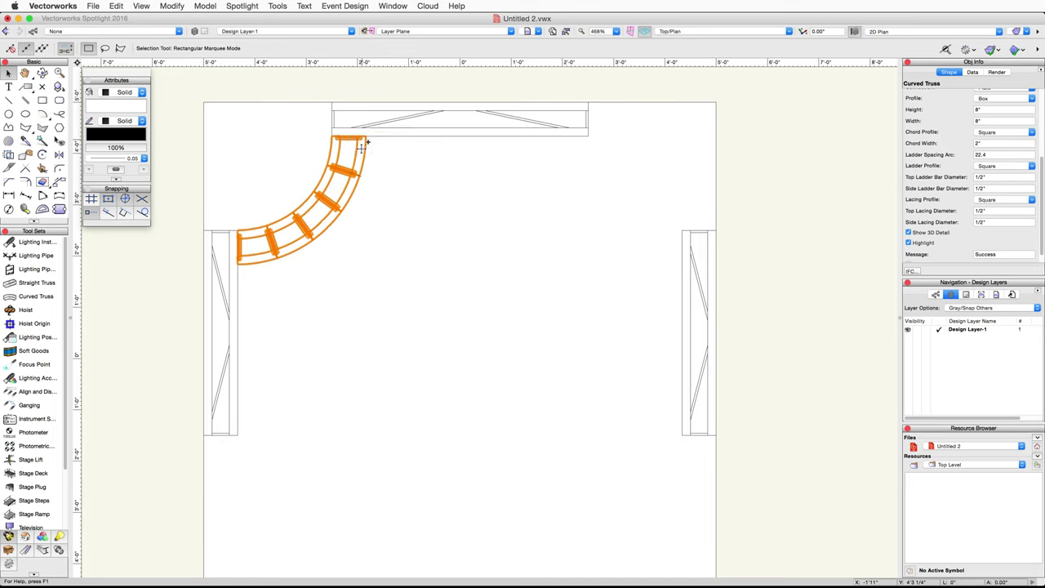
# Set the curved truss's Z height to 10'.
pyautogui.scroll(5, 969, 151)
pyautogui.click(960, 141)
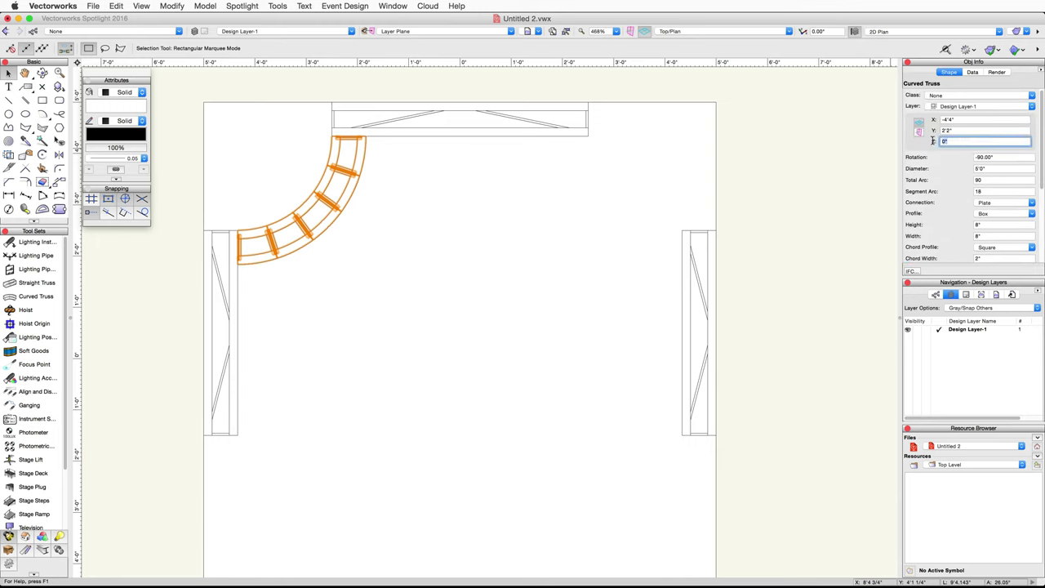
pyautogui.write("10'")
pyautogui.press('Tab')
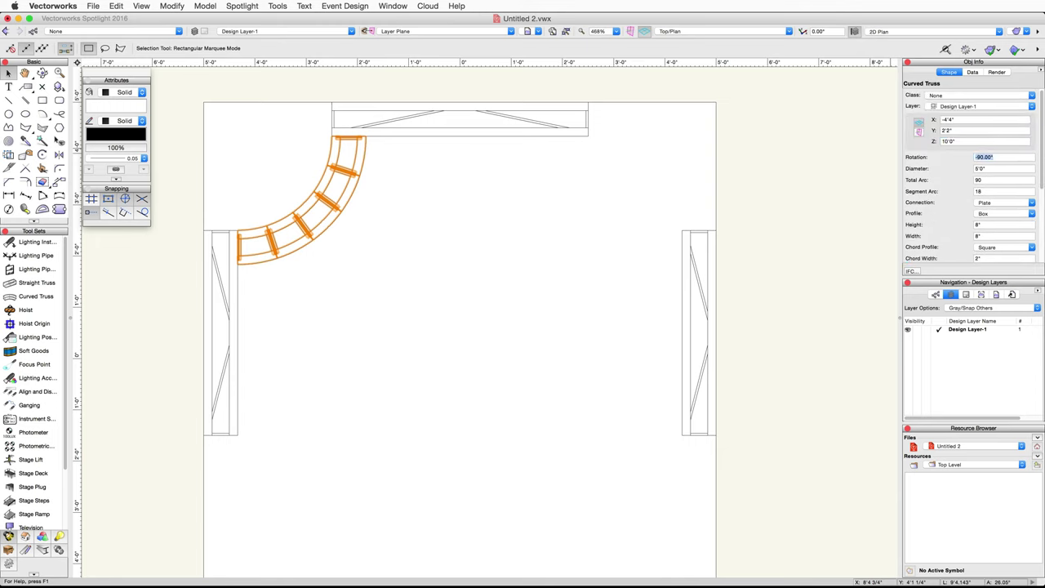
pyautogui.click(786, 31)
pyautogui.press('Escape')
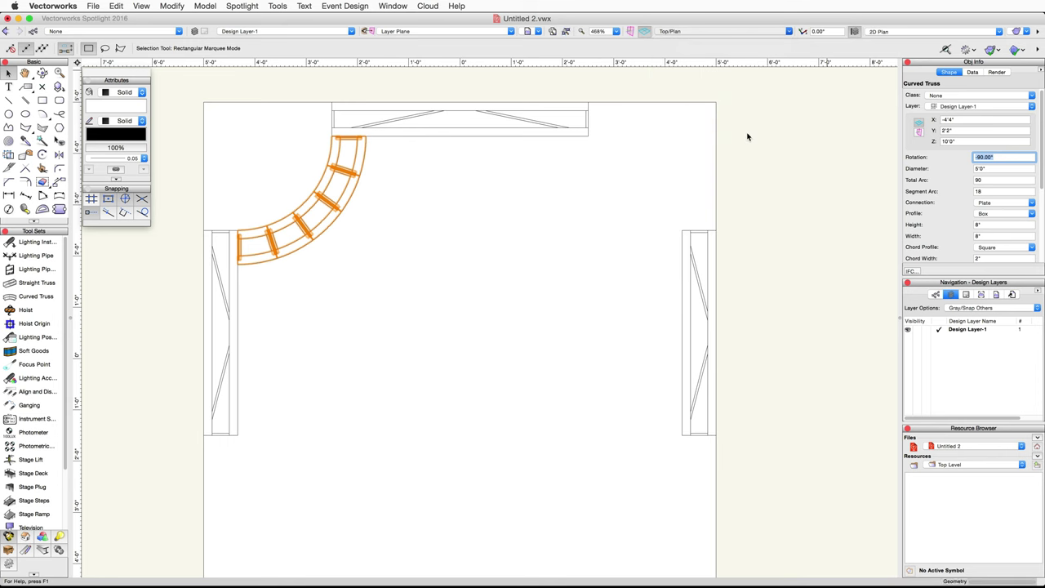
# Duplicate the floor-level and 10'-high curved trusses together in Top/Plan view, placing the copies about 4'10" to the right inside the square.
pyautogui.press('3')
pyautogui.scroll(-3, 446, 382)
pyautogui.press('h')
pyautogui.moveTo(445, 383); pyautogui.dragTo(443, 263)
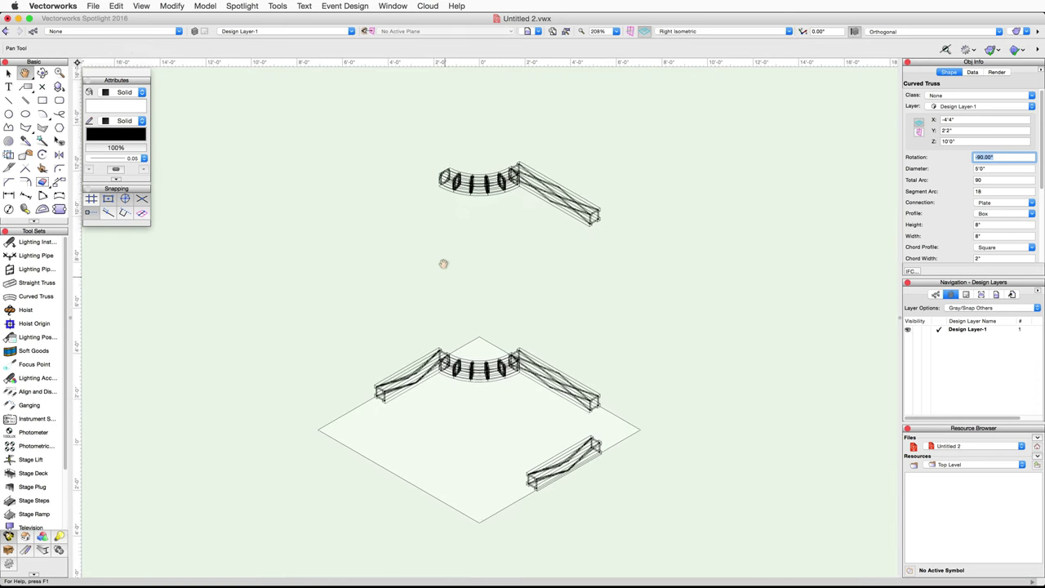
pyautogui.press('x')
pyautogui.keyDown('shift'); pyautogui.click(478, 358); pyautogui.keyUp('shift')
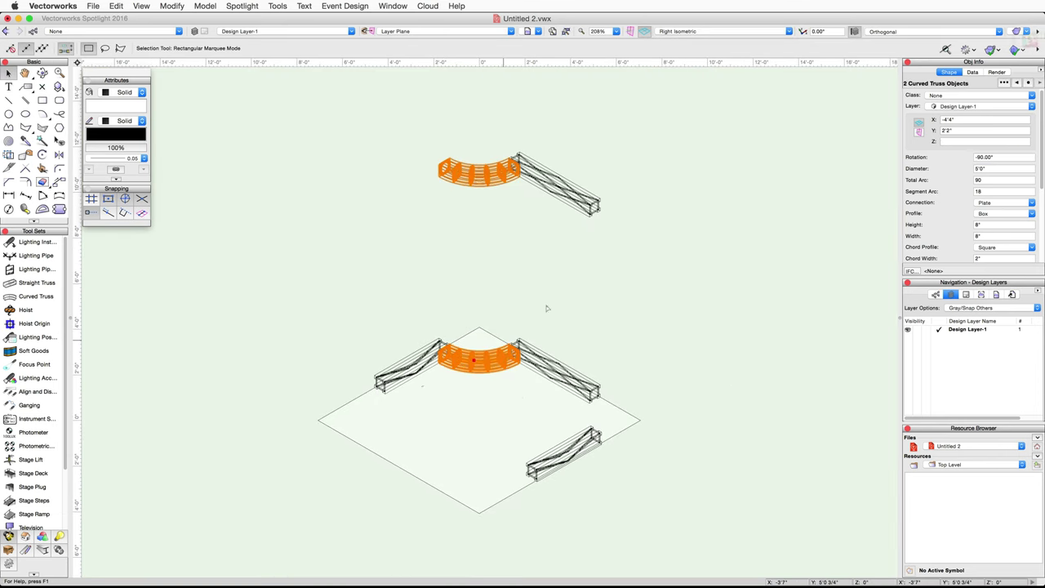
pyautogui.click(771, 31)
pyautogui.click(769, 40)
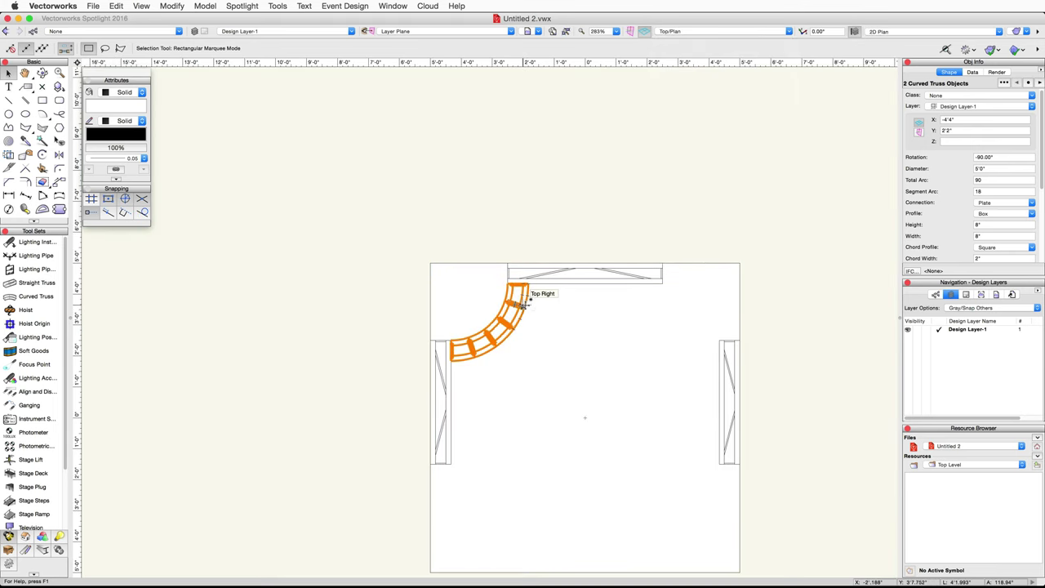
pyautogui.moveTo(520, 305); pyautogui.dragTo(669, 329)
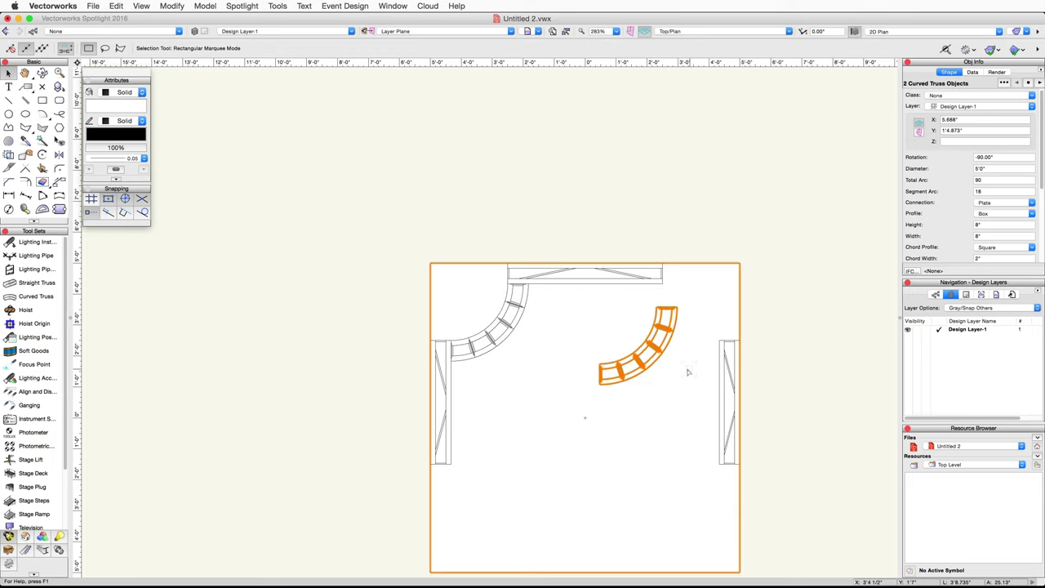
# Rotate the two copied curved trusses counterclockwise in three 90° turns, to a rotation of -180°.
pyautogui.moveTo(688, 372); pyautogui.dragTo(601, 285, button='middle')
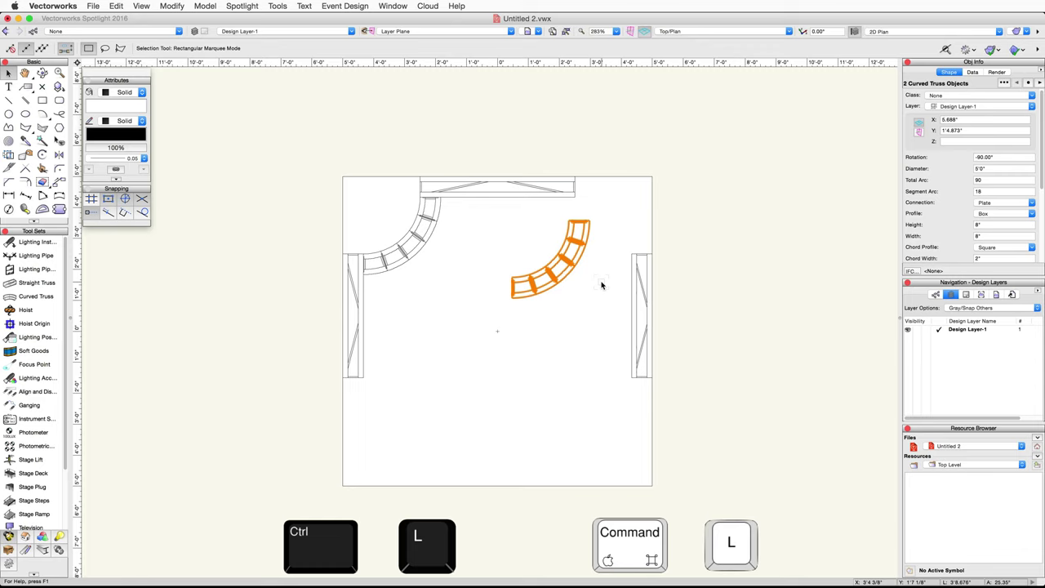
pyautogui.press('super+l')
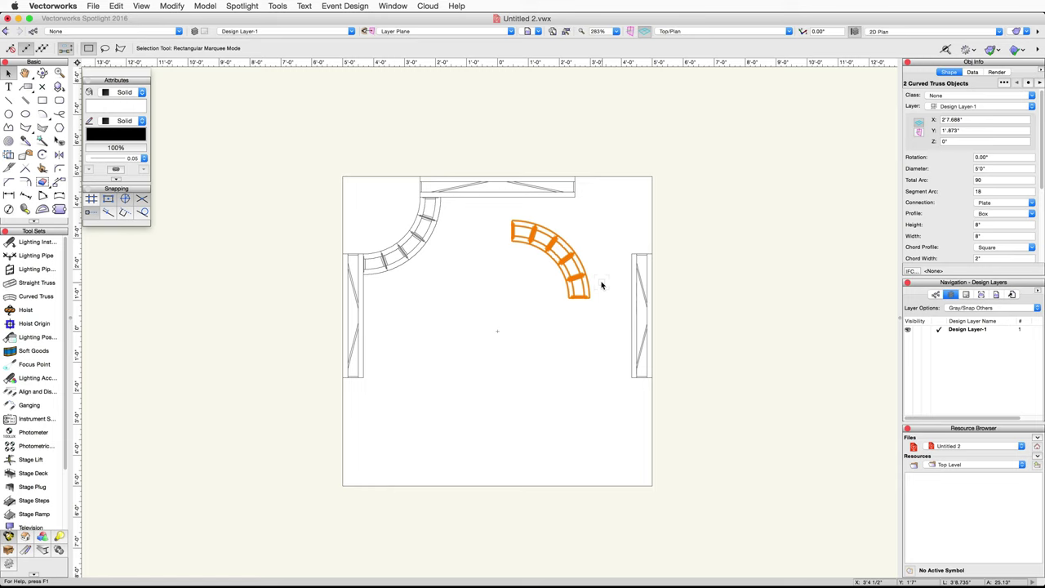
pyautogui.press('super+l')
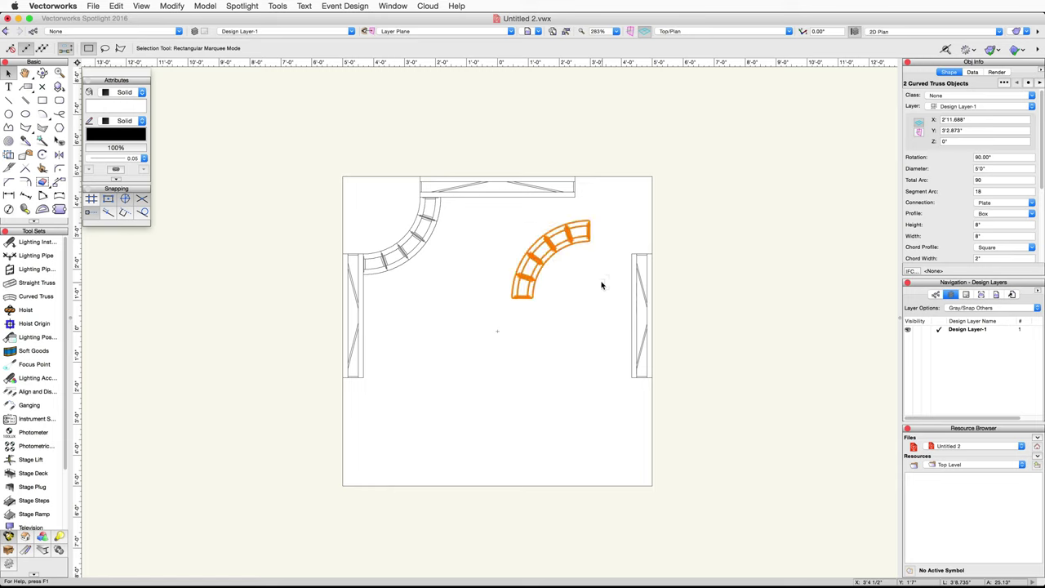
pyautogui.press('super+l')
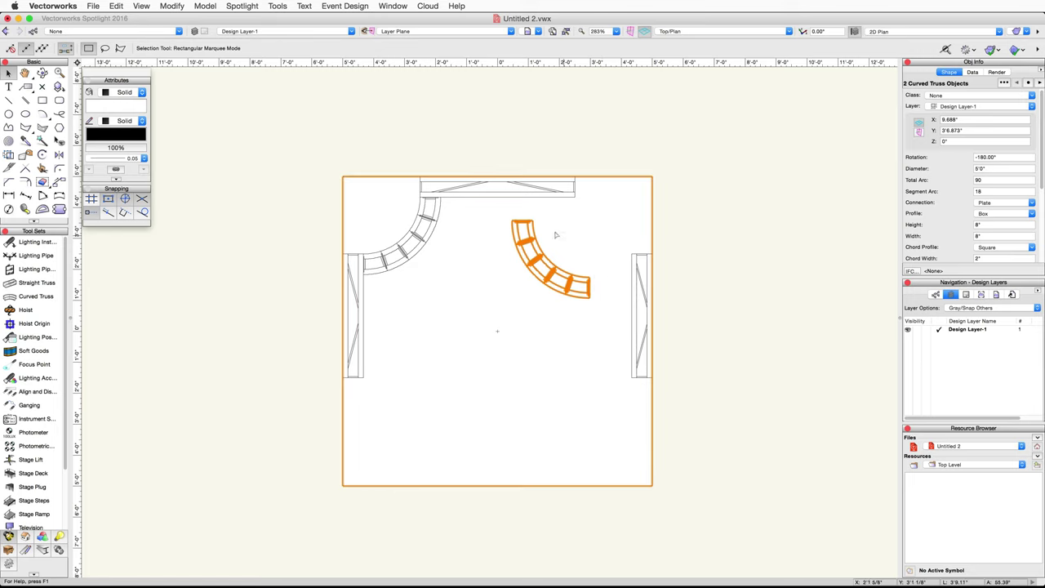
# Move the copied curved trusses by their upper-right corner onto the lower-right corner of the 5' truss, joining them to the right truss.
pyautogui.press('z')
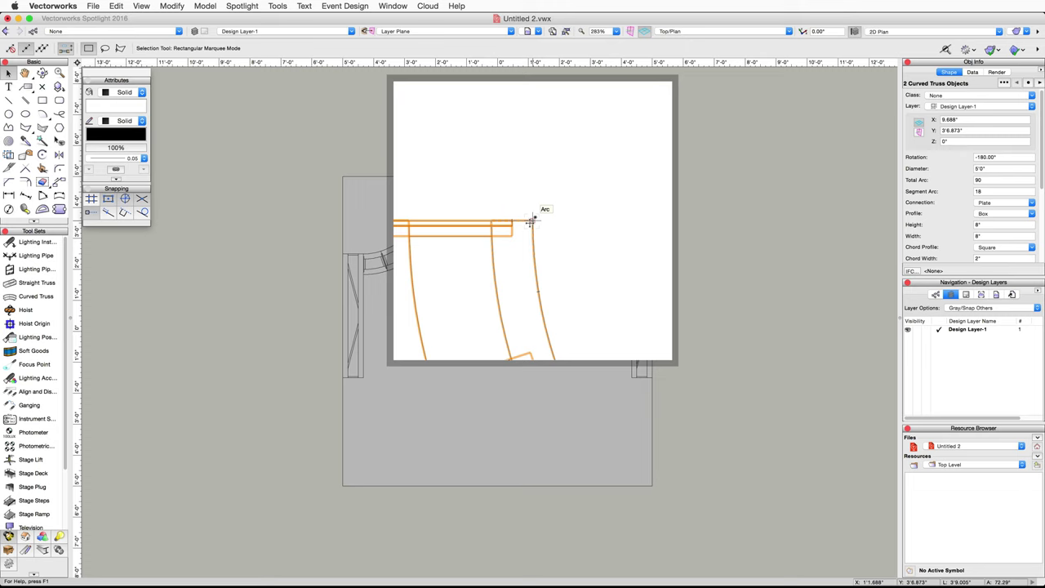
pyautogui.click(531, 220)
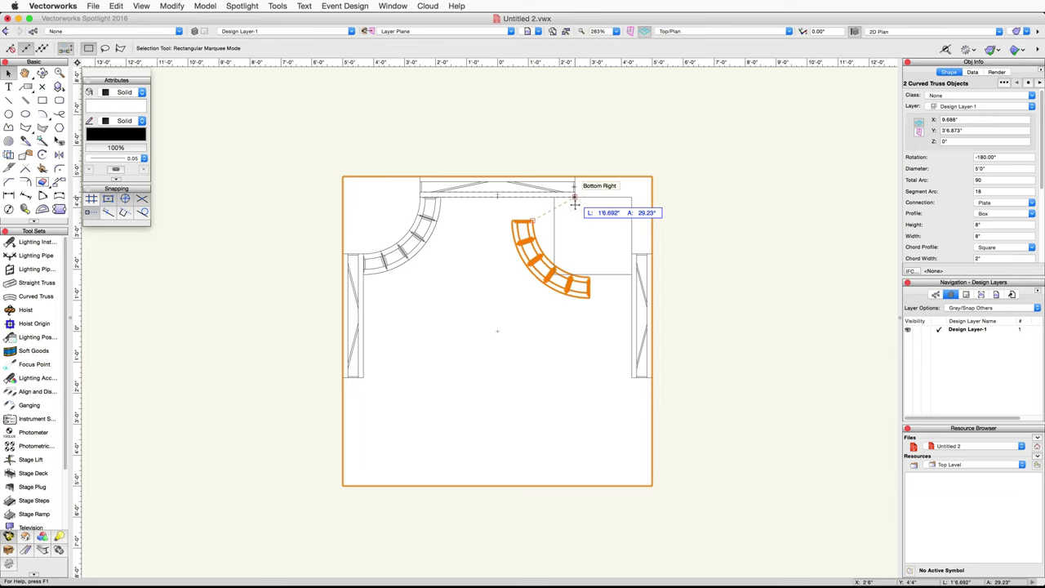
pyautogui.press('z')
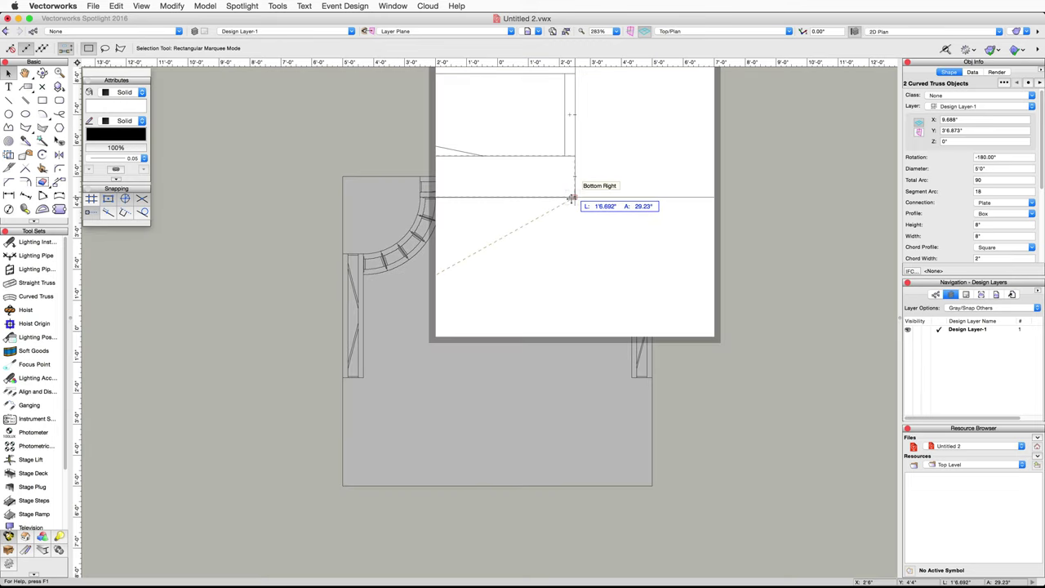
pyautogui.click(571, 199)
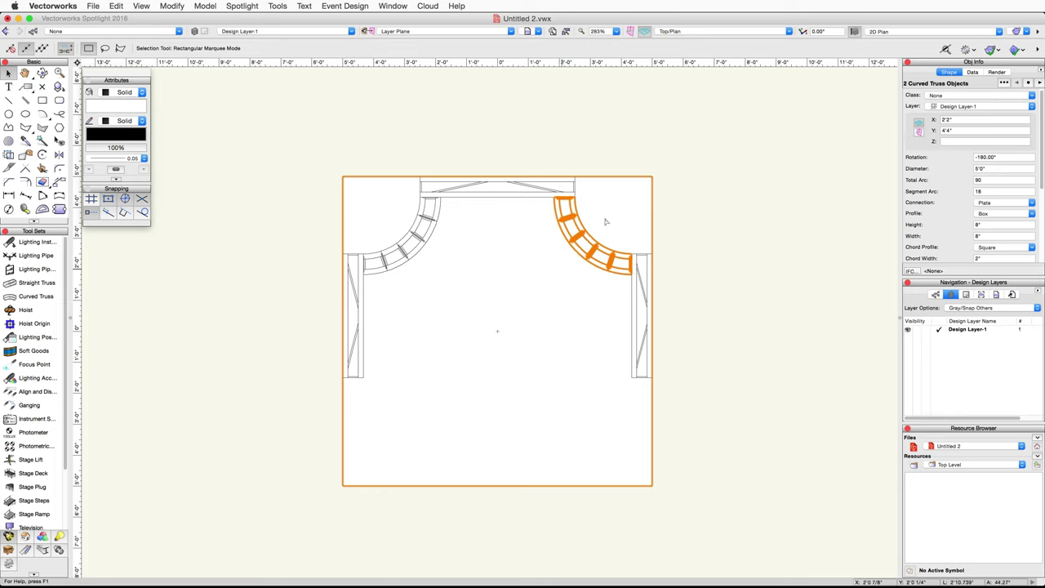
# Switch to the Right Isometric view to check the curved corner trusses in 3D.
pyautogui.click(785, 31)
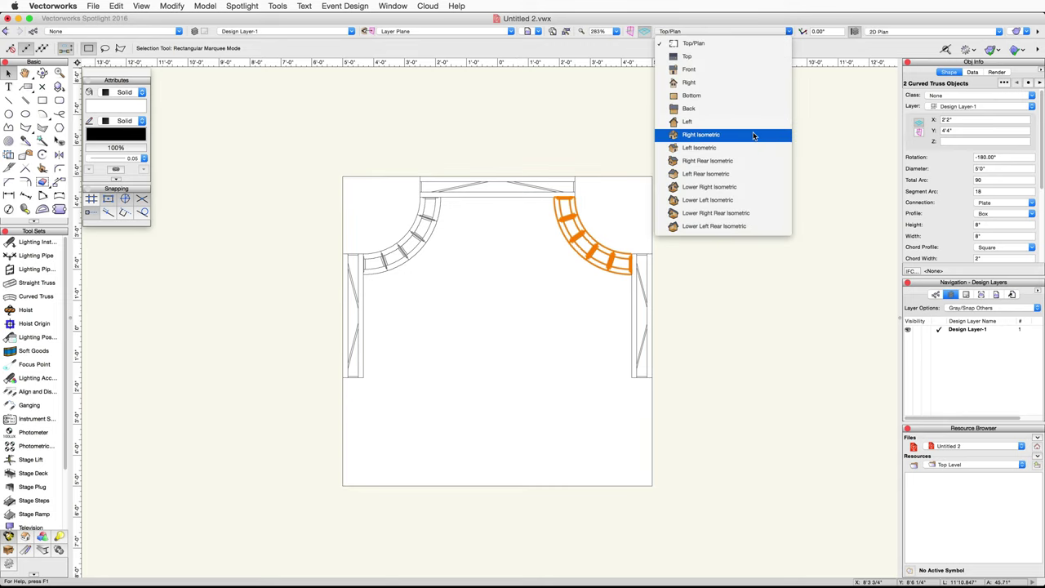